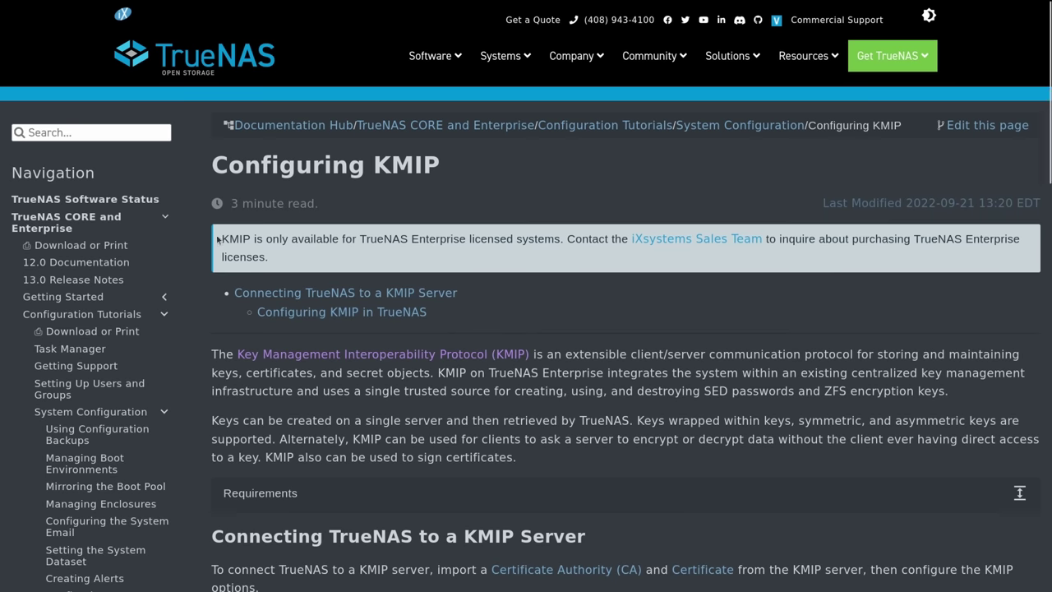
Step: Highlight the notice that KMIP is only available on TrueNAS Enterprise licensed systems
drag(222, 239, 579, 207)
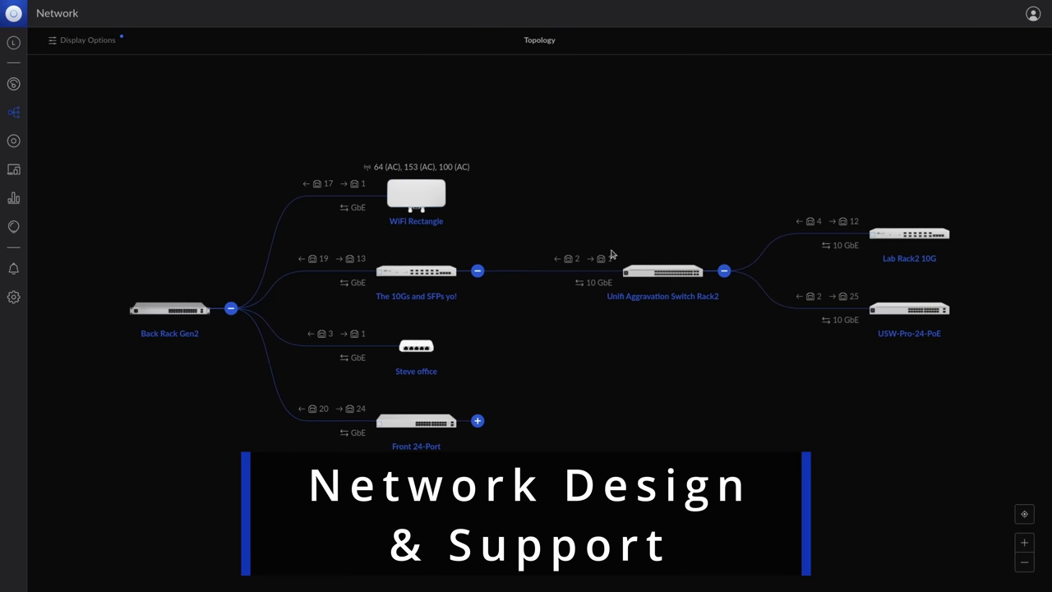
Step: Expand Front 24-Port in the topology map and view the device's memory, disk volume and network adapter details
click(476, 421)
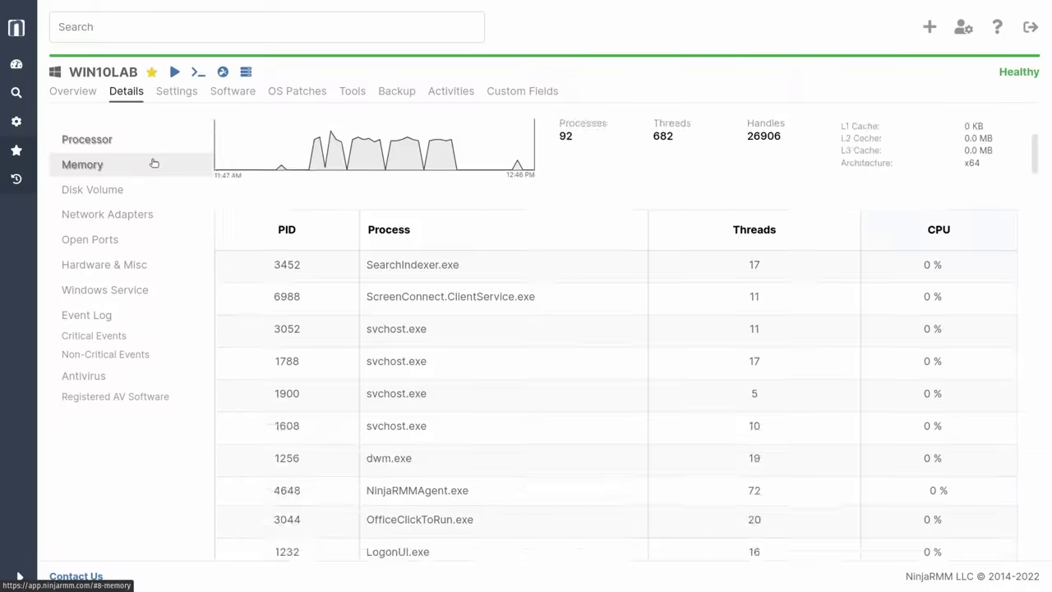
click(150, 164)
click(141, 191)
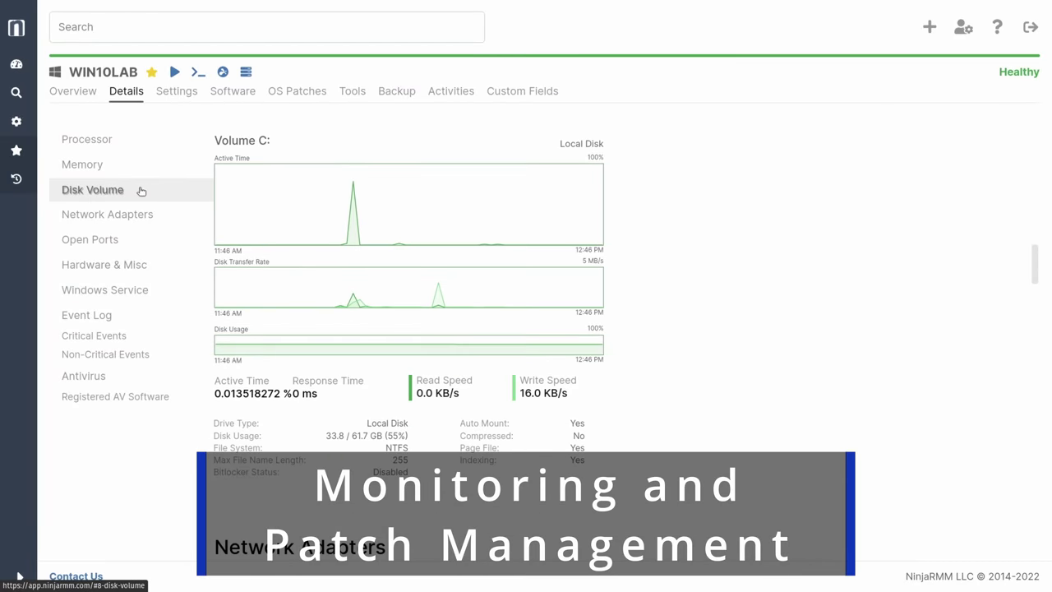
click(140, 212)
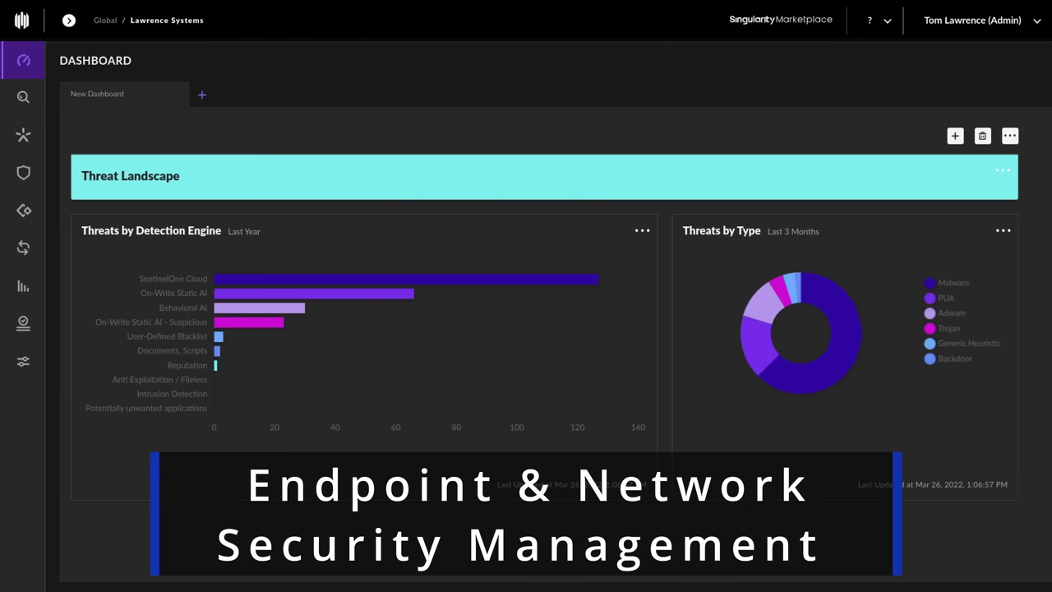
mouse_move(462, 278)
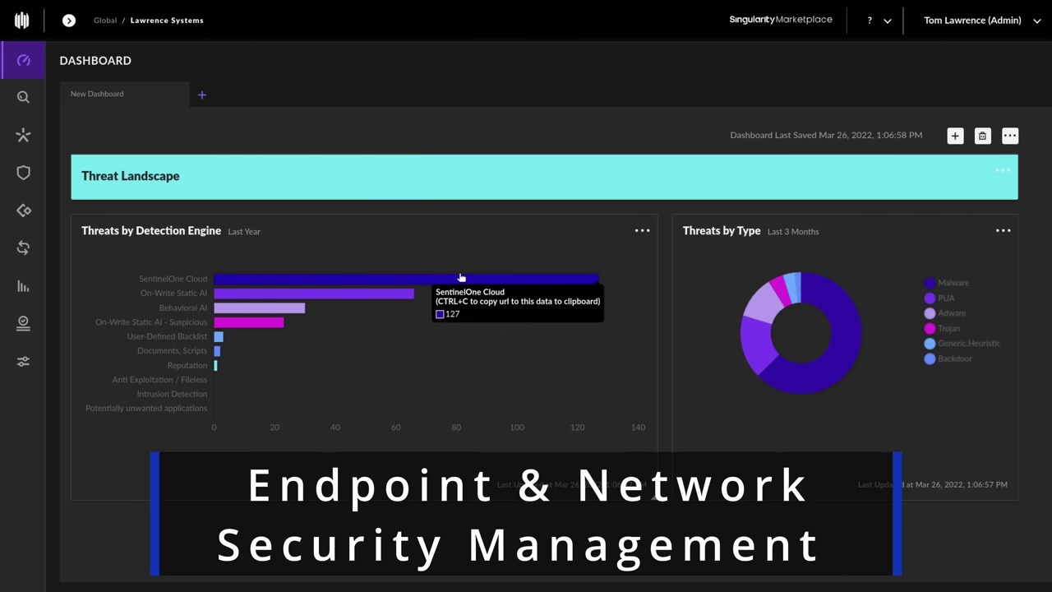
mouse_move(283, 313)
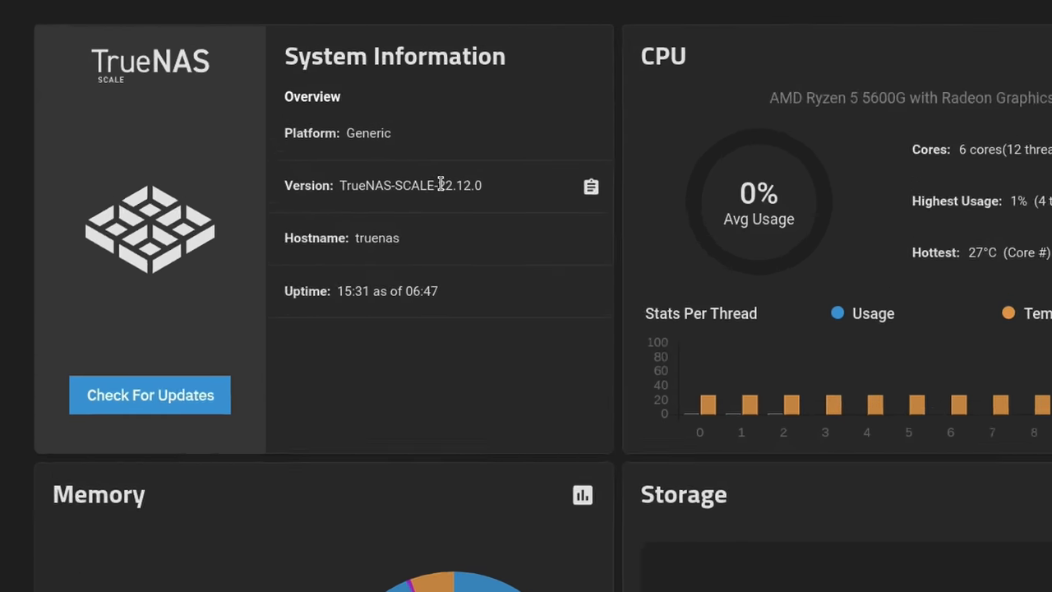
Step: Highlight the SCALE version number, then expand XEN to show its child datasets
drag(418, 169, 441, 169)
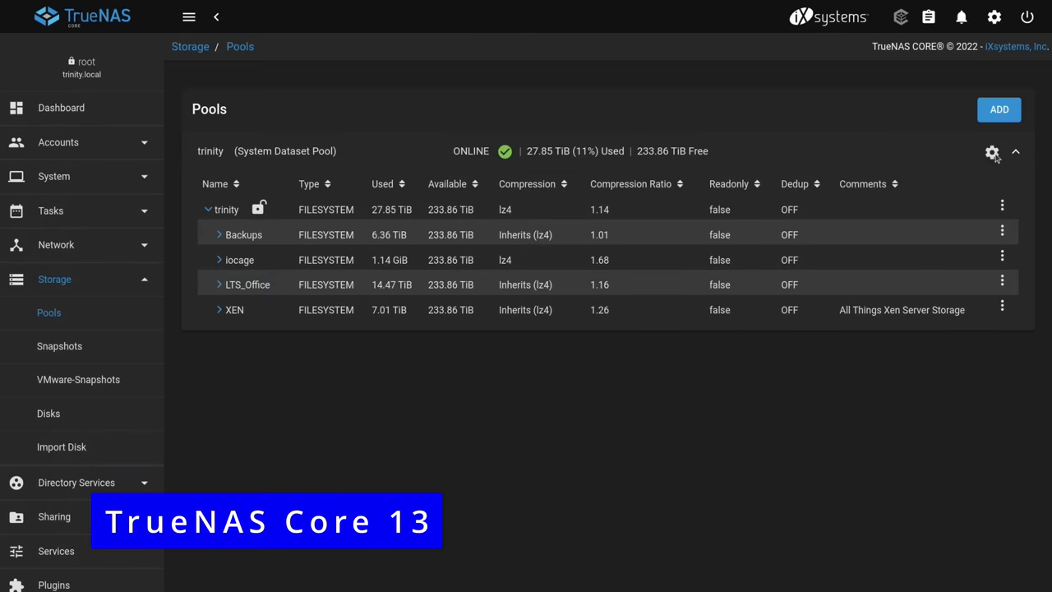
click(992, 153)
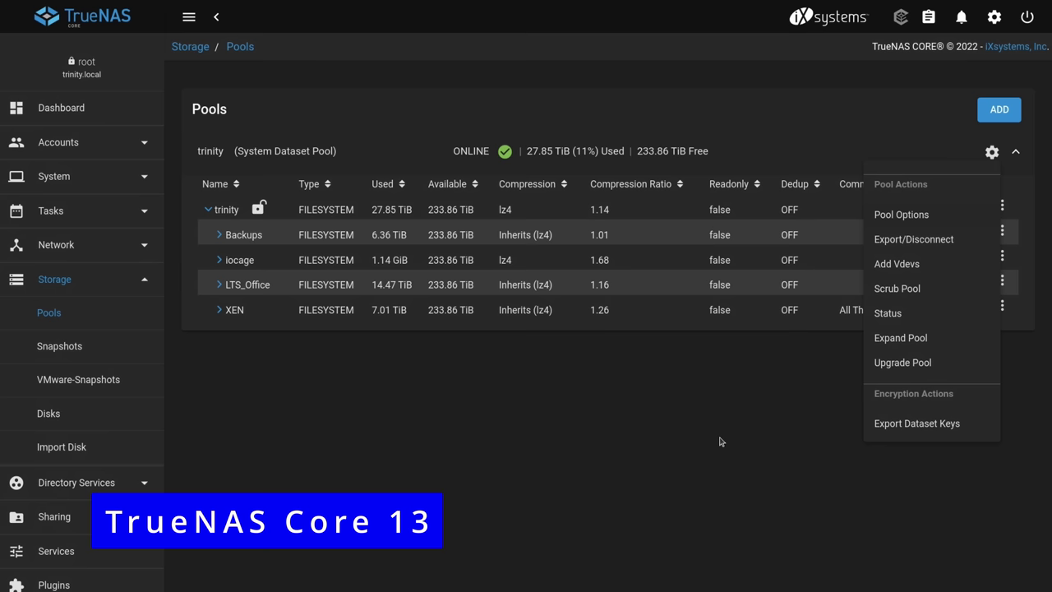
click(702, 428)
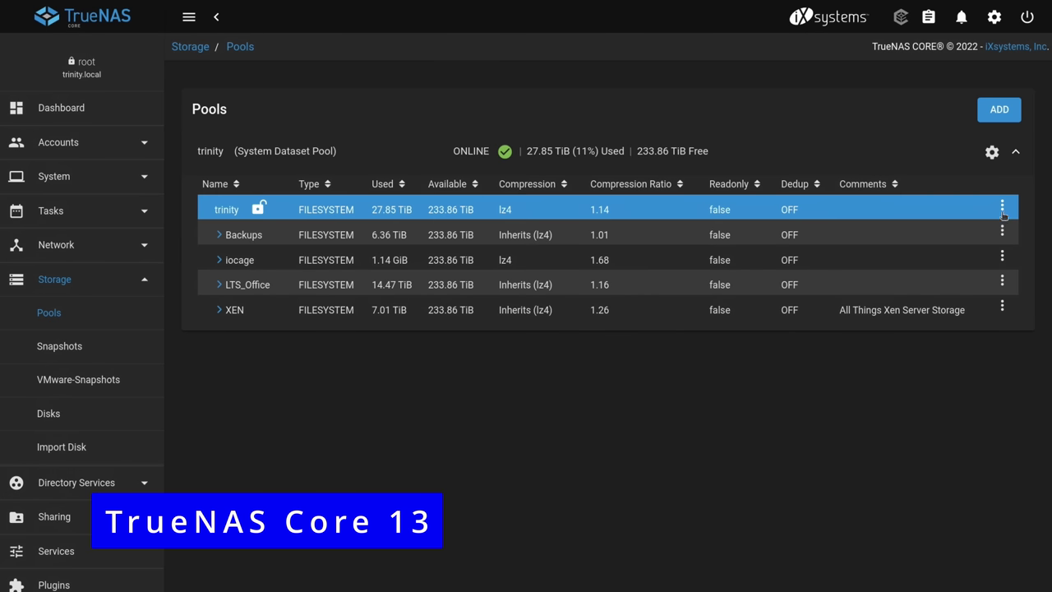
click(222, 312)
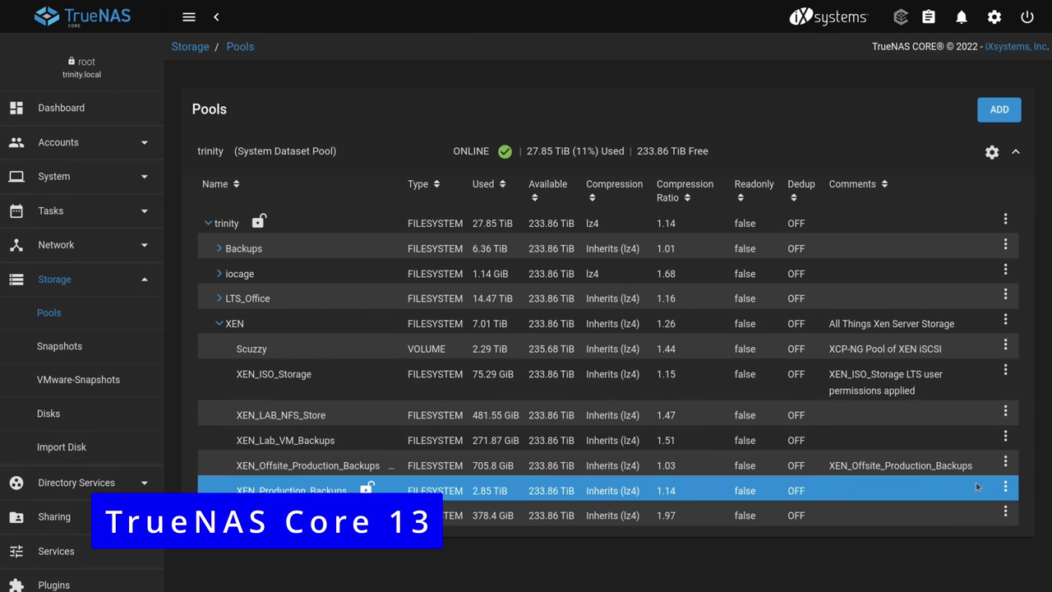
click(1006, 486)
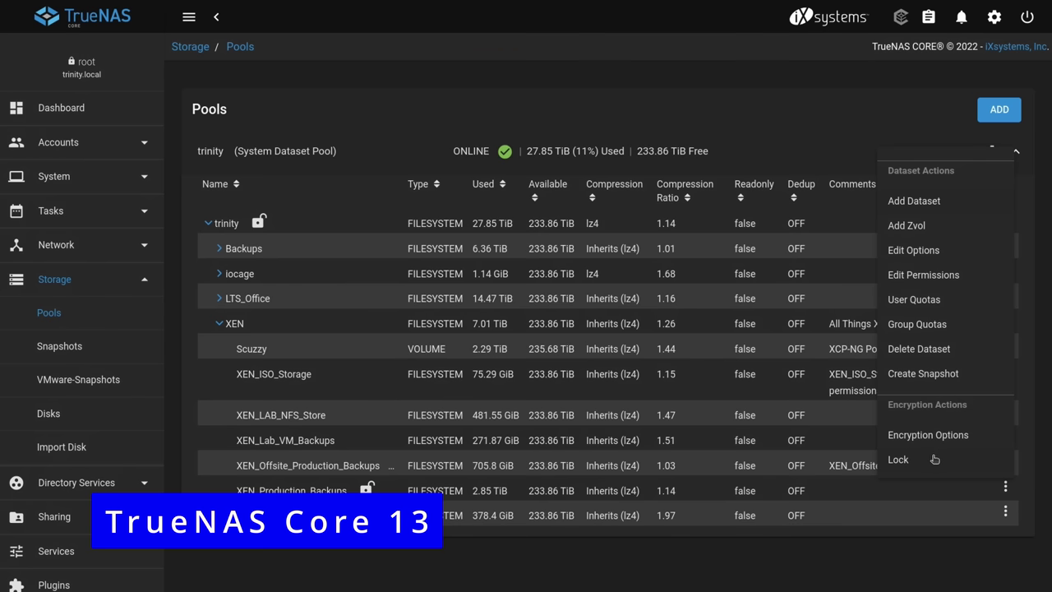
click(1016, 397)
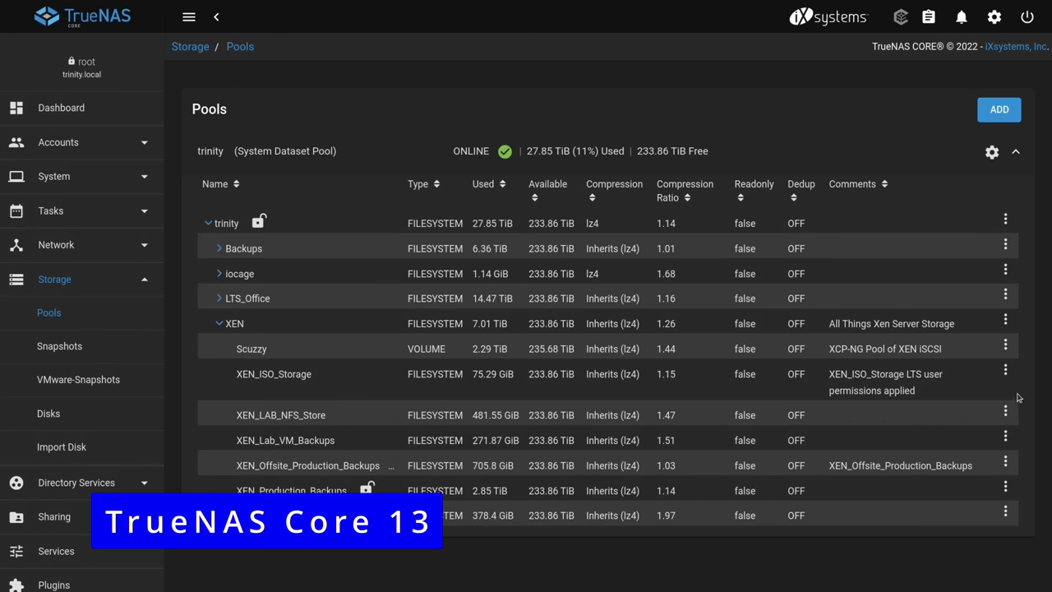
Step: In XEN_ISO_Storage's Encryption Options, uncheck 'Inherit encryption properties from parent'
click(1006, 371)
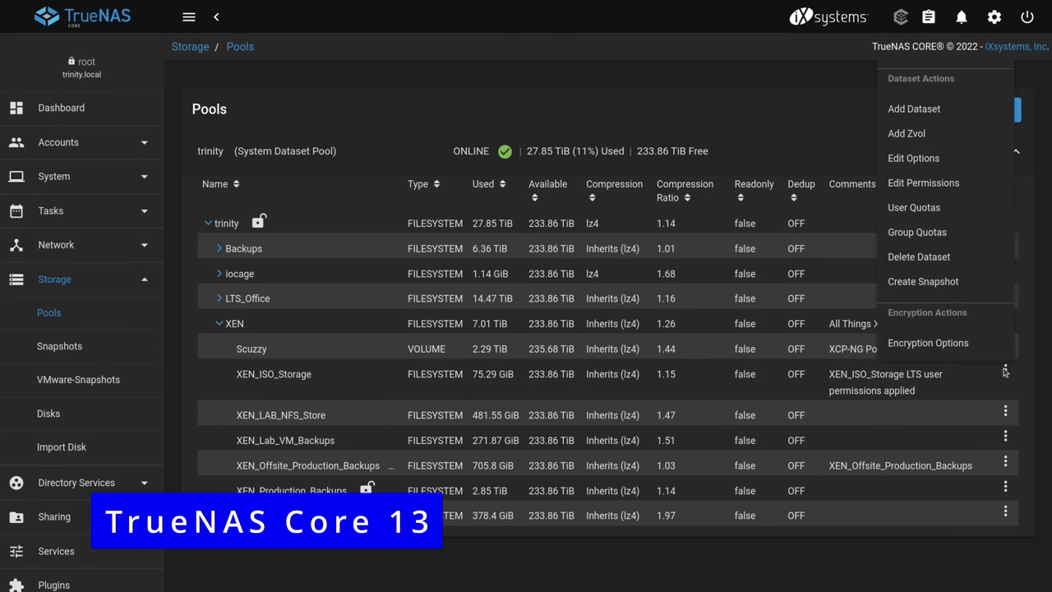
click(945, 349)
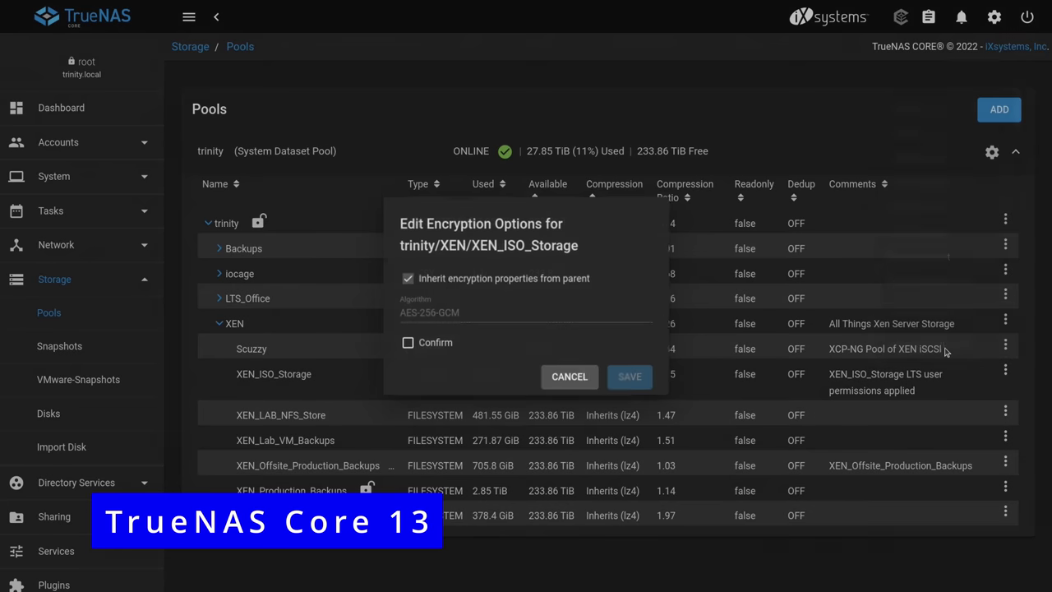
click(438, 281)
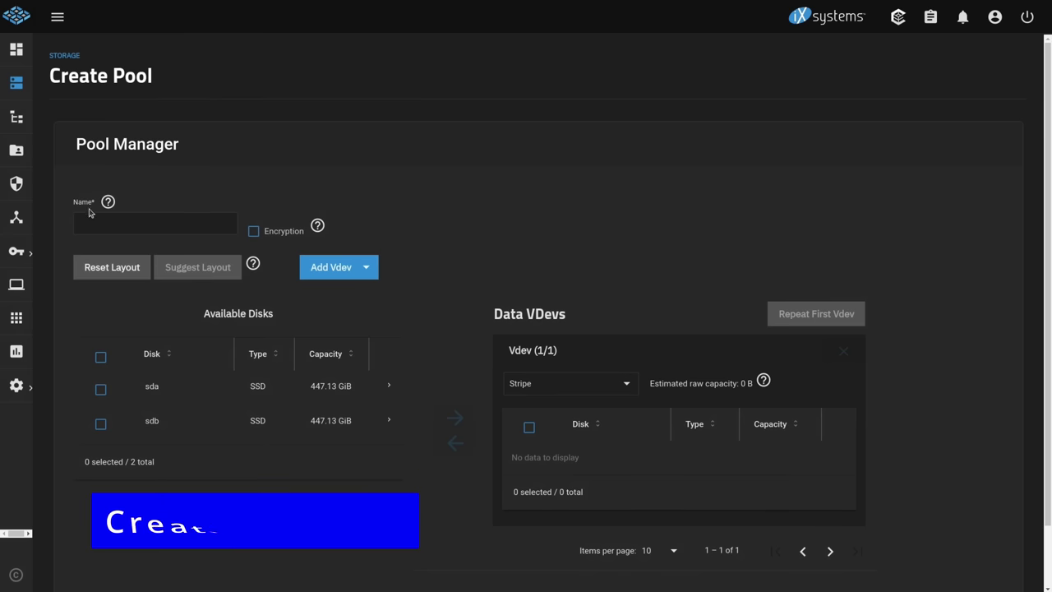
Step: Name the new pool lab_test and enable encryption, accepting the warning
click(178, 231)
text(lab_test)
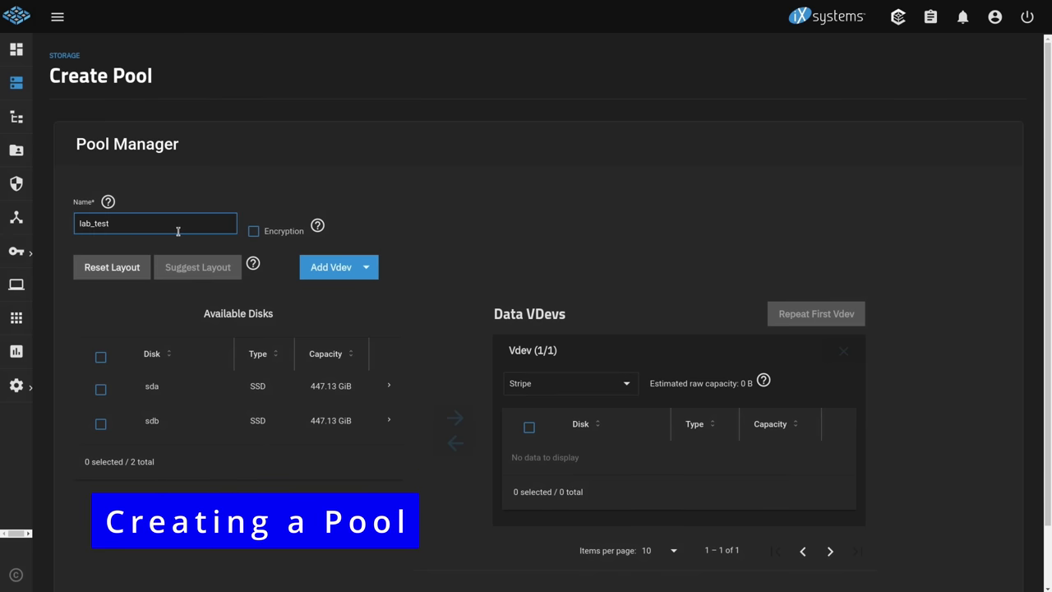
click(253, 233)
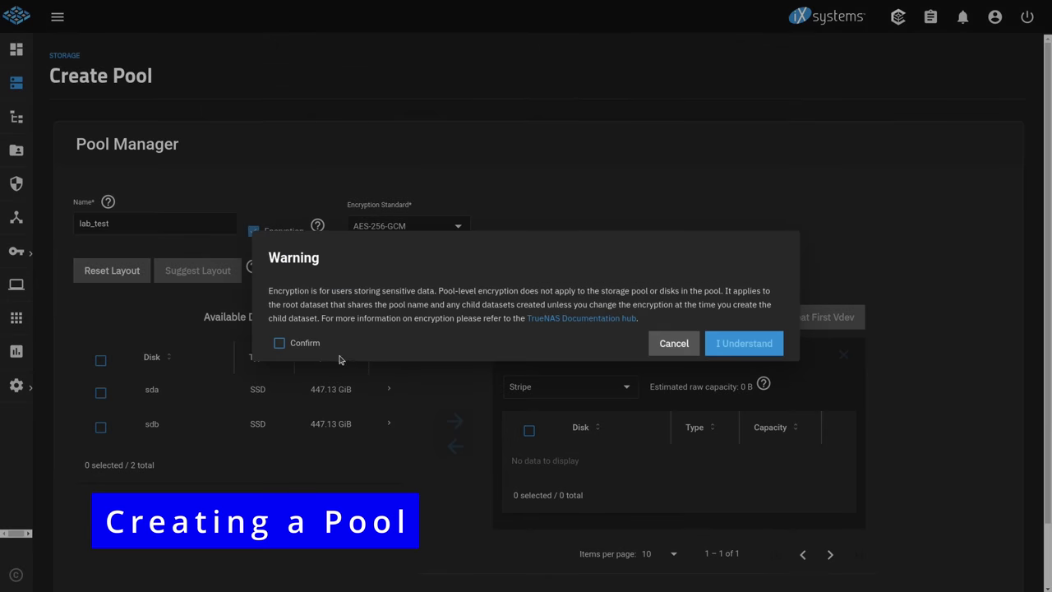
click(309, 346)
click(746, 345)
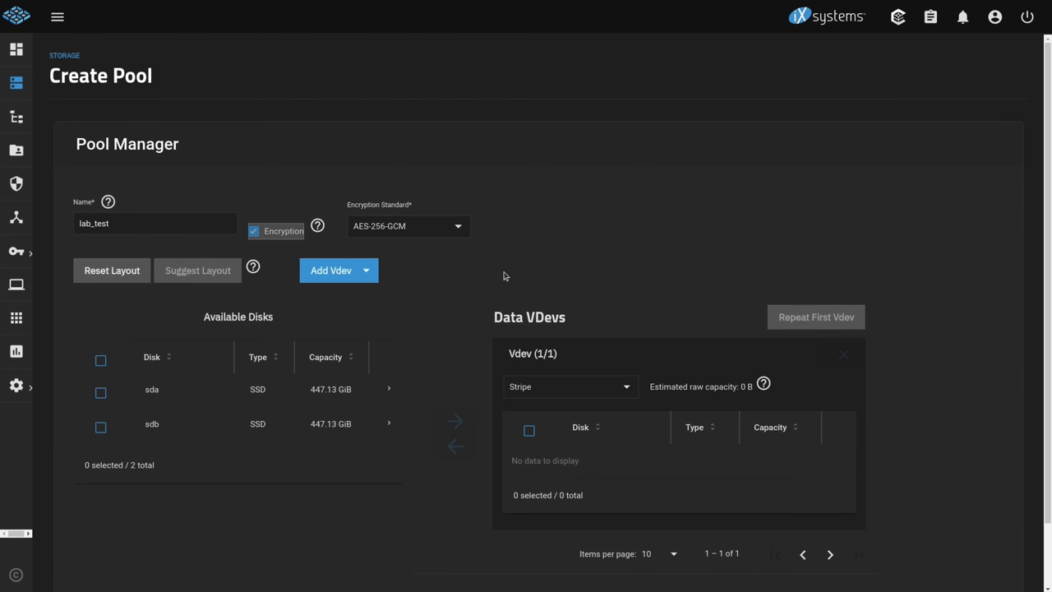
Step: Put sda and sdb in the data vdev, create the pool, and download its encryption key
click(101, 360)
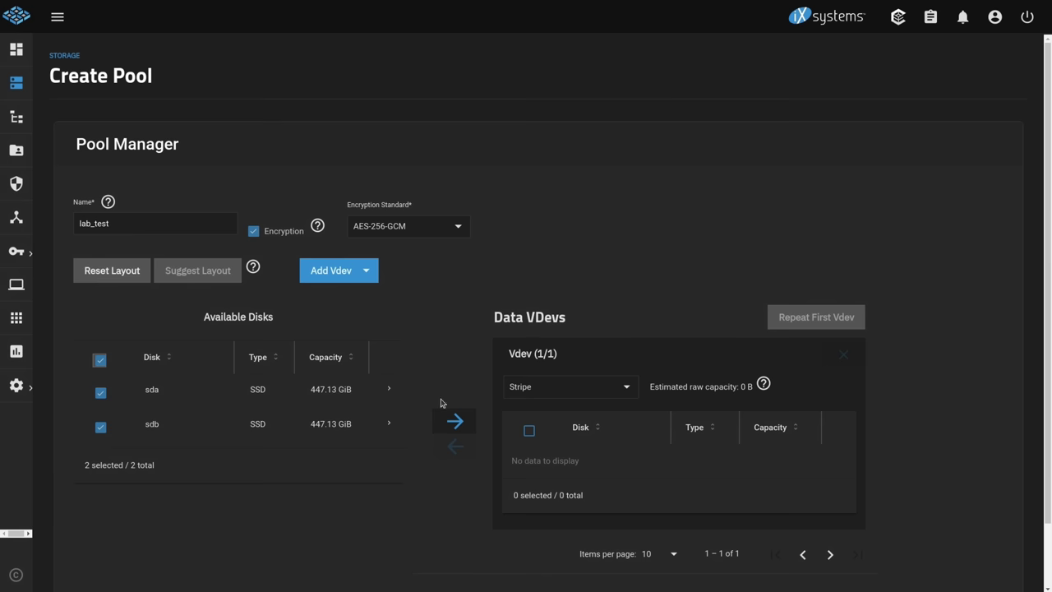
click(454, 420)
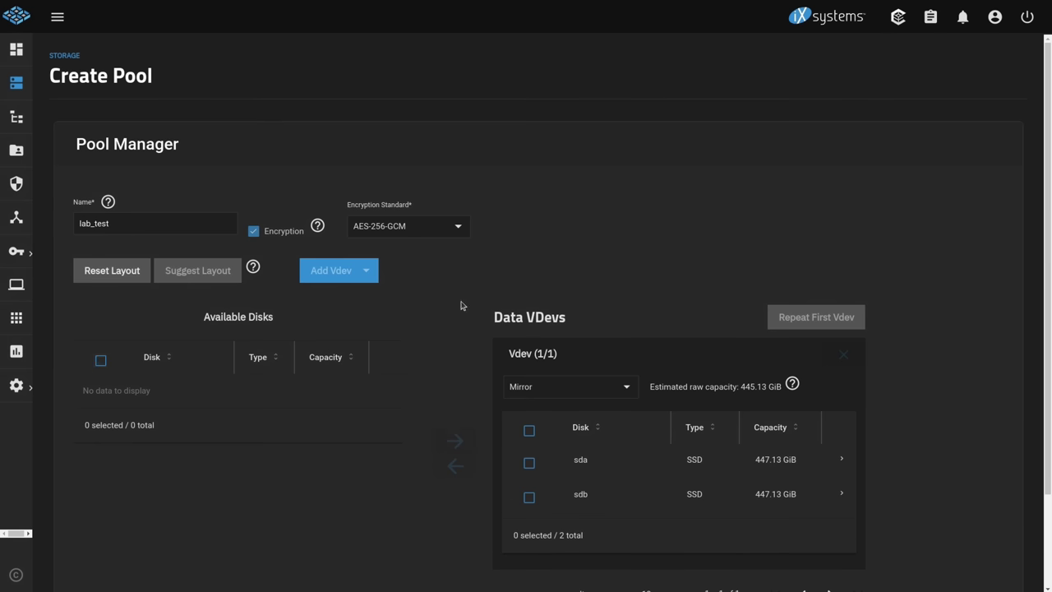
scroll(444, 305, down, 2)
click(93, 562)
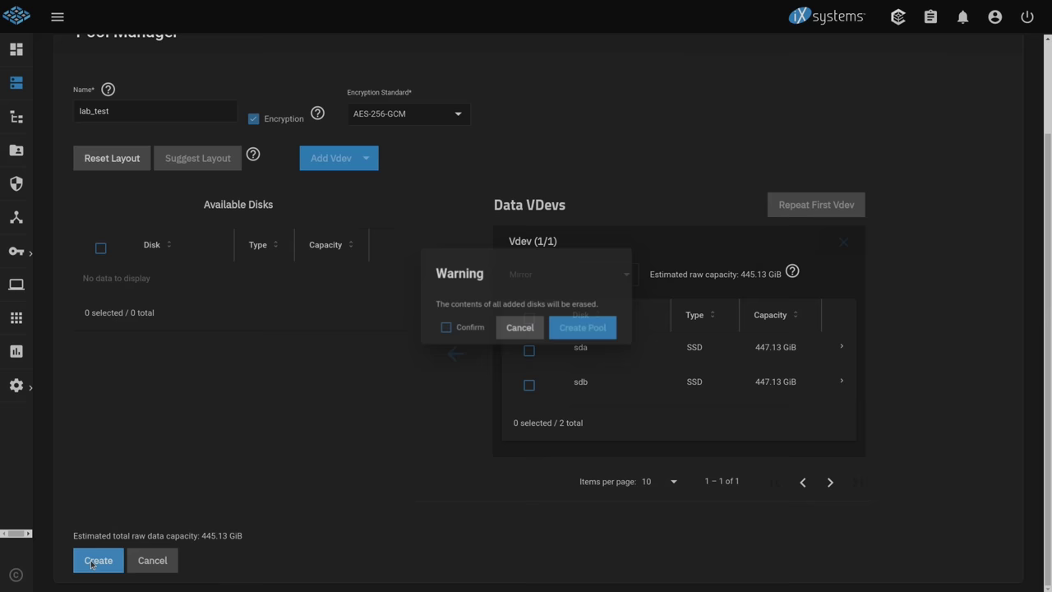
click(445, 330)
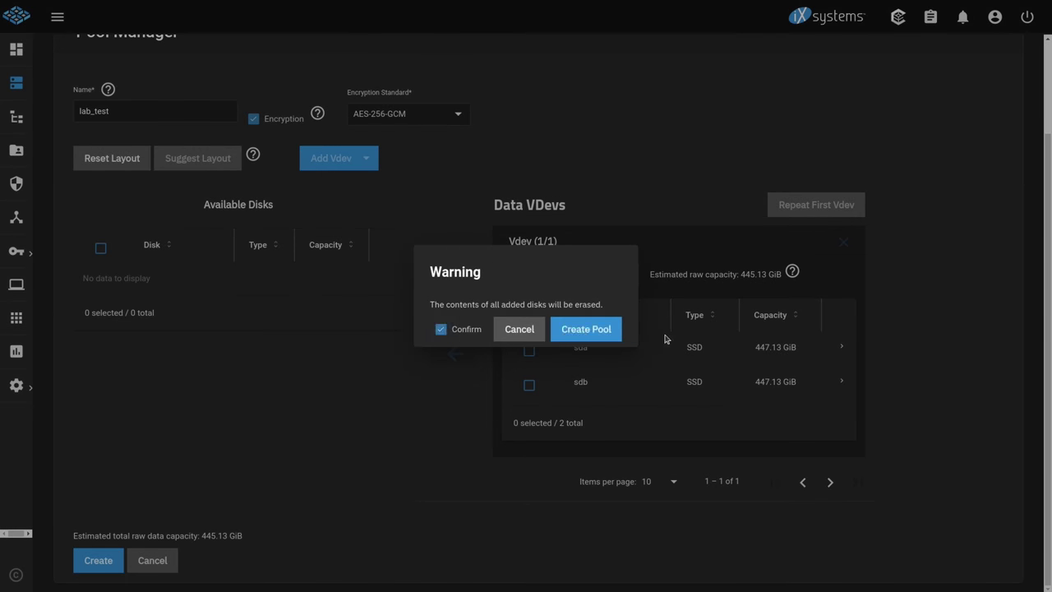
click(589, 329)
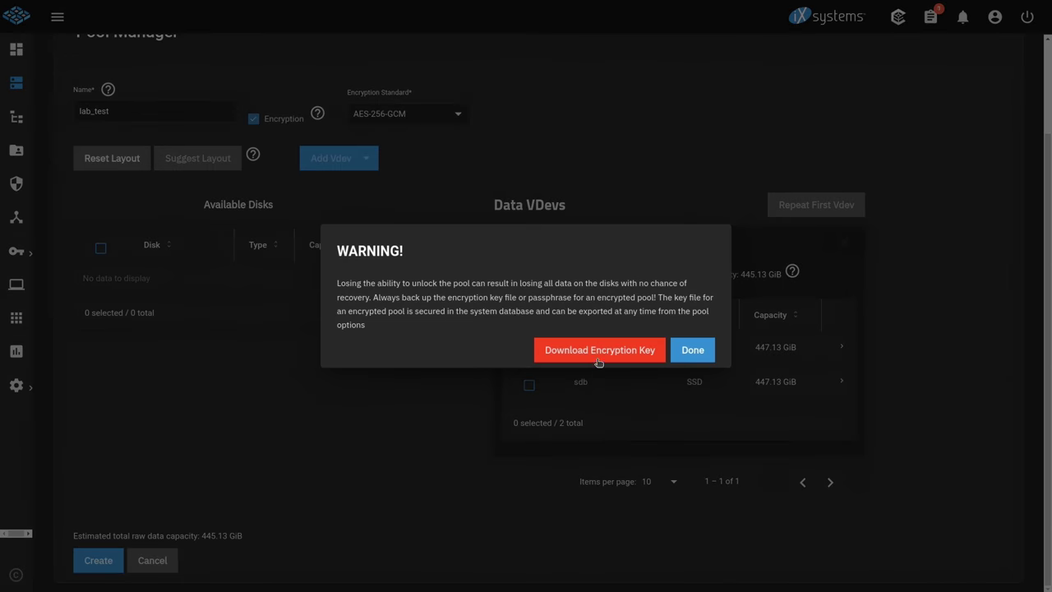
click(599, 354)
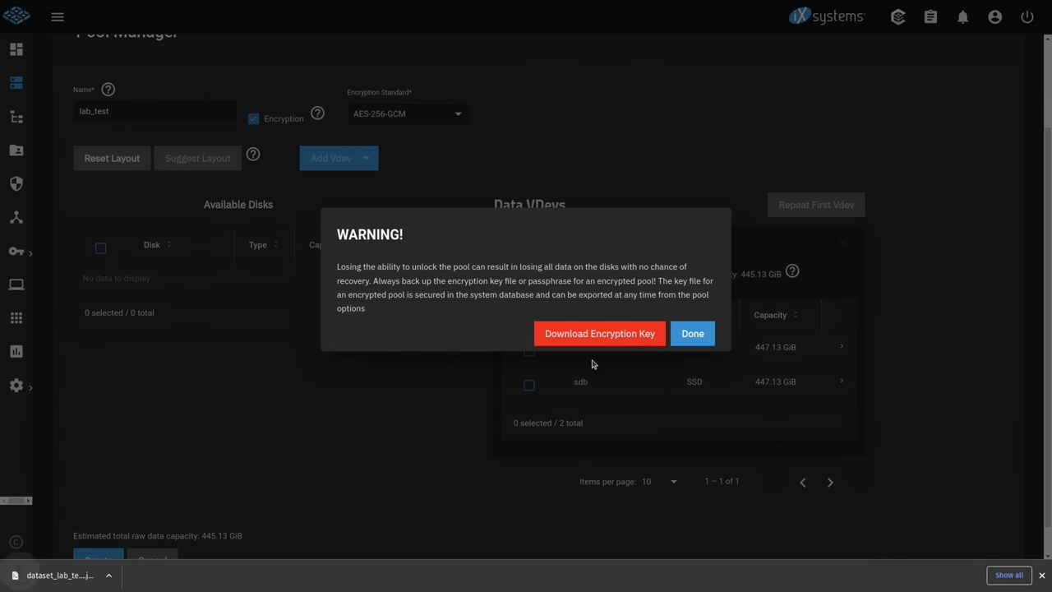
click(74, 582)
Step: Select and review the 64-character hex key in dataset_lab_test_keys.json, then deselect it
click(559, 92)
scroll(530, 158, up, 5)
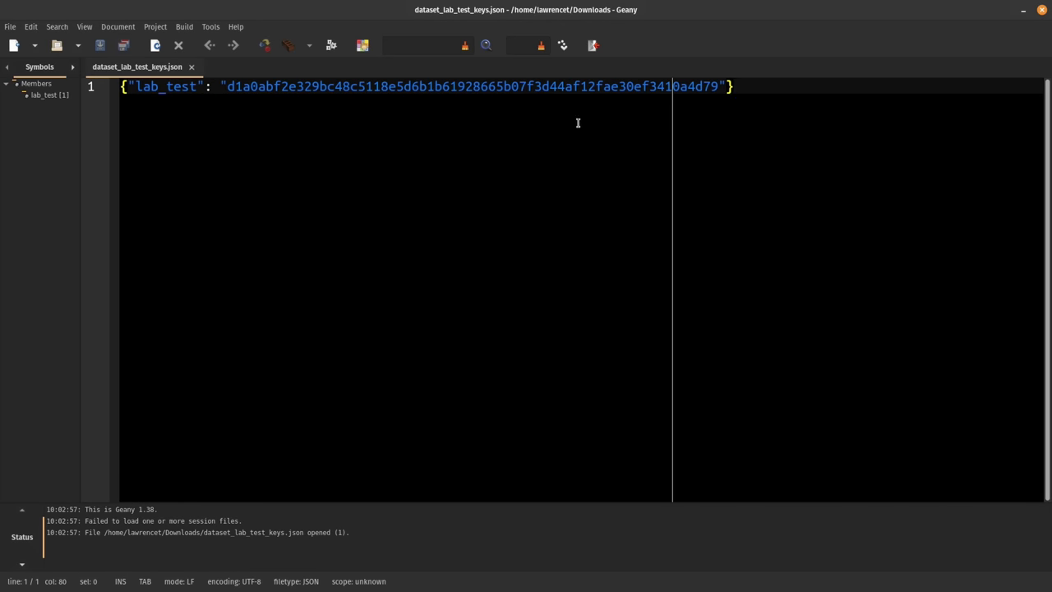
drag(734, 87, 120, 86)
click(229, 86)
drag(230, 86, 719, 86)
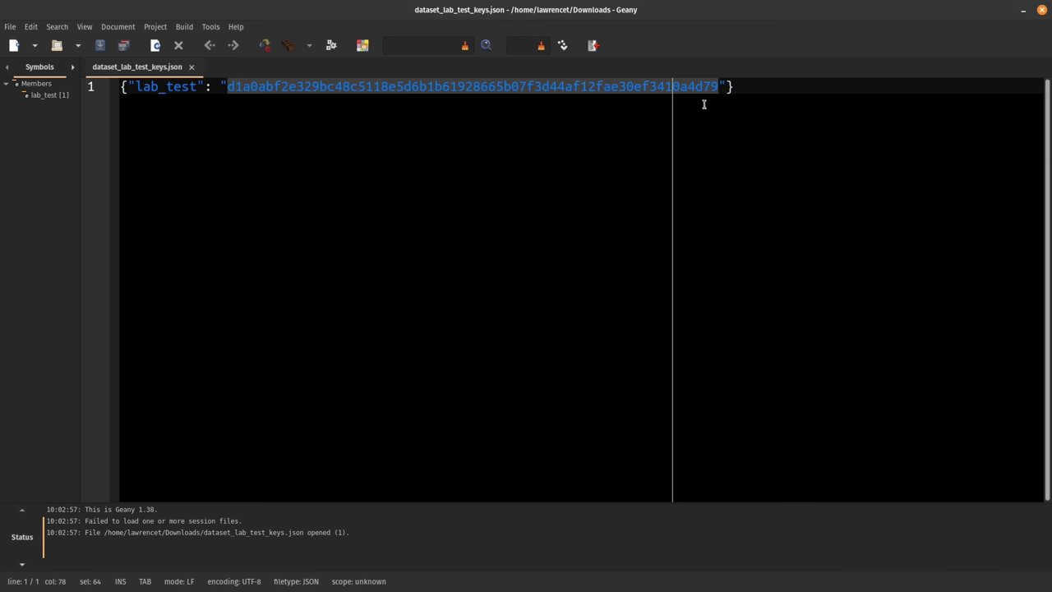
key(End)
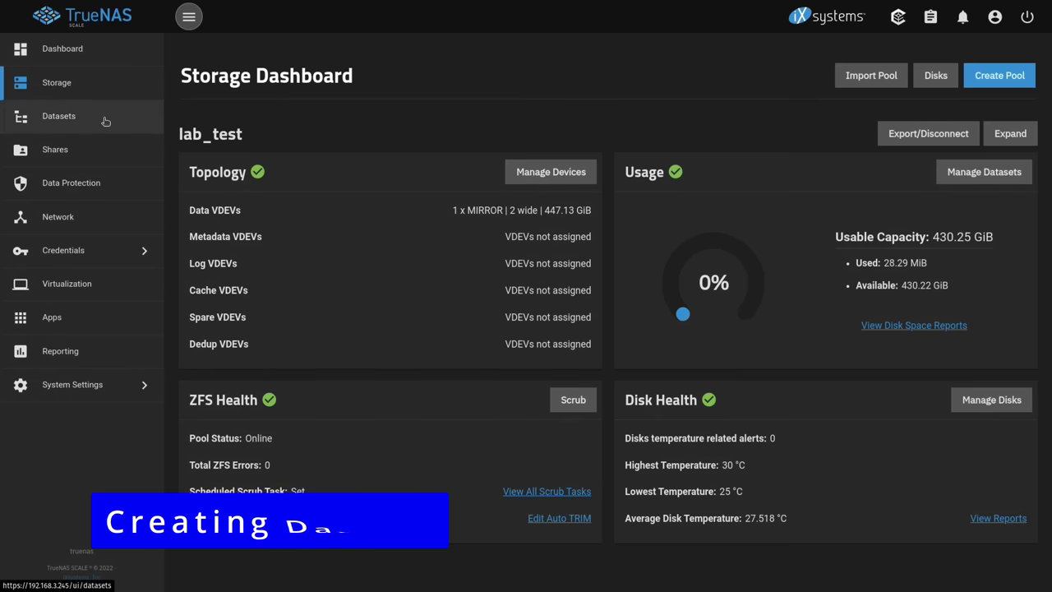
Step: Add dataset test1 under lab_test with comment 'test' and save it
click(106, 121)
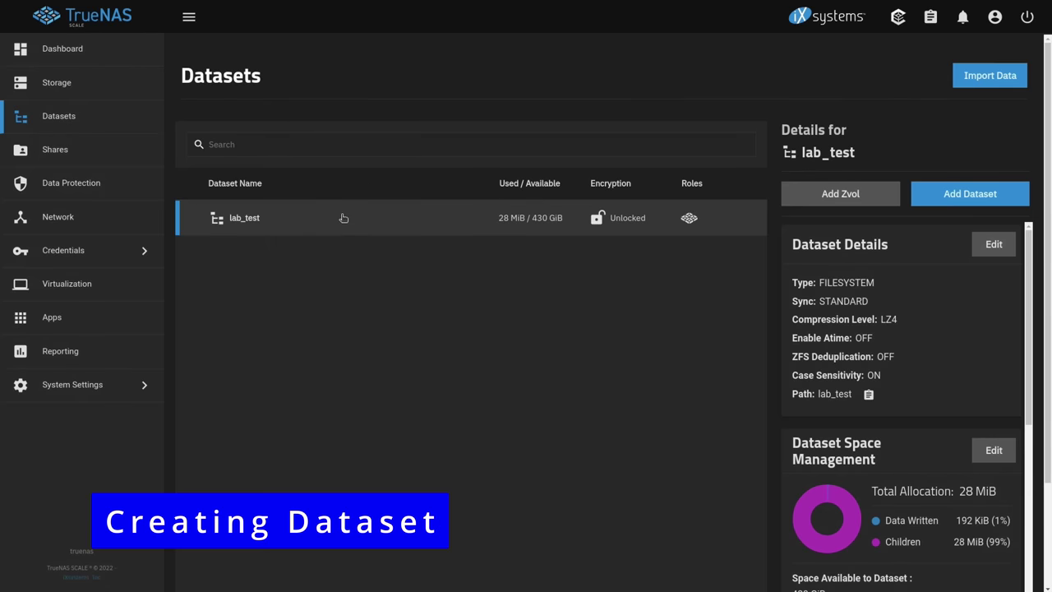
click(188, 17)
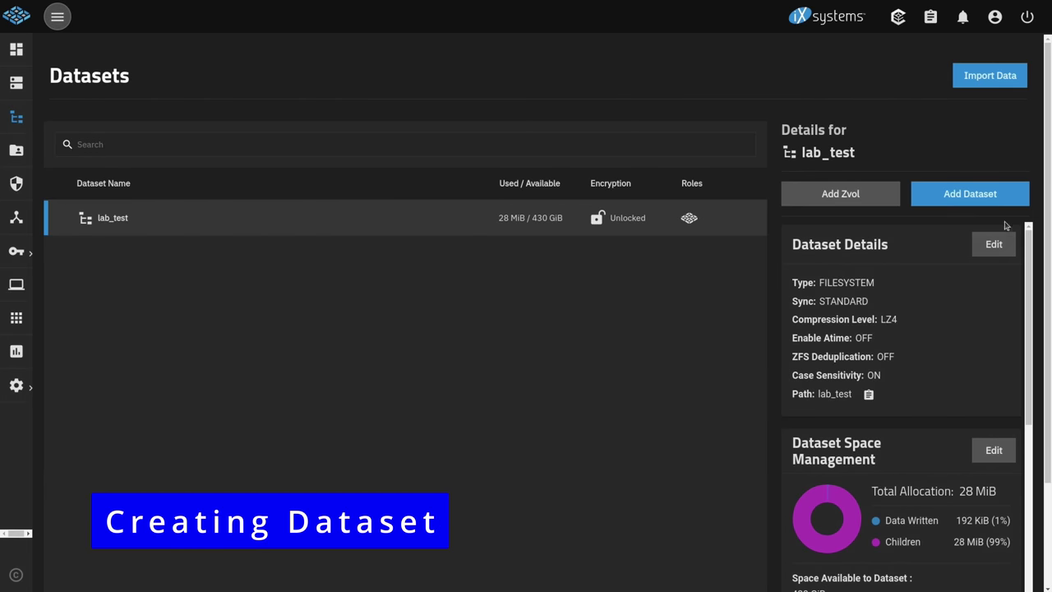
click(978, 200)
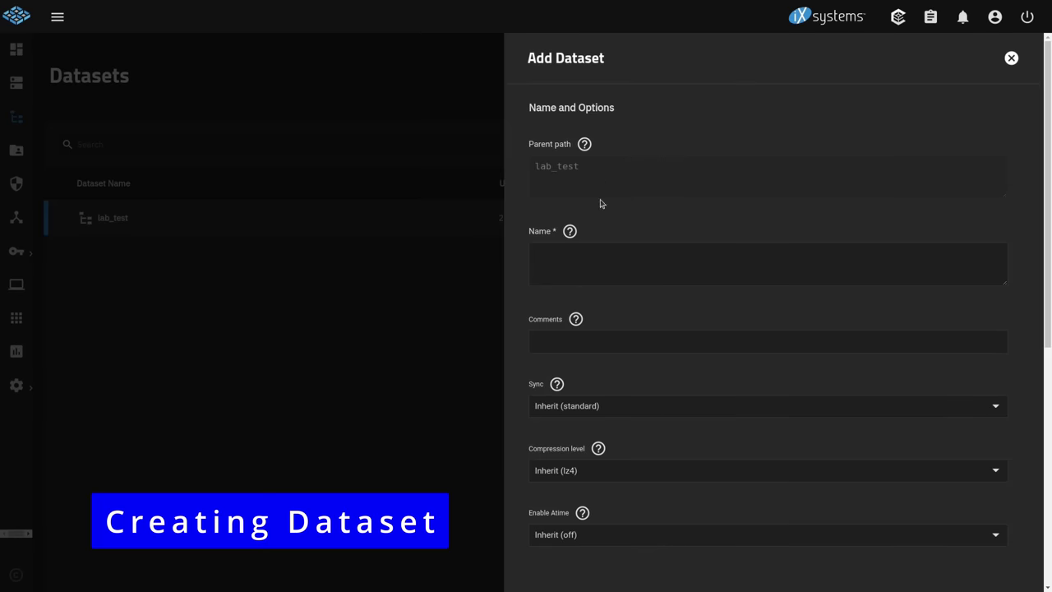
click(603, 266)
text(test1)
click(569, 343)
text(test)
scroll(629, 349, down, 4)
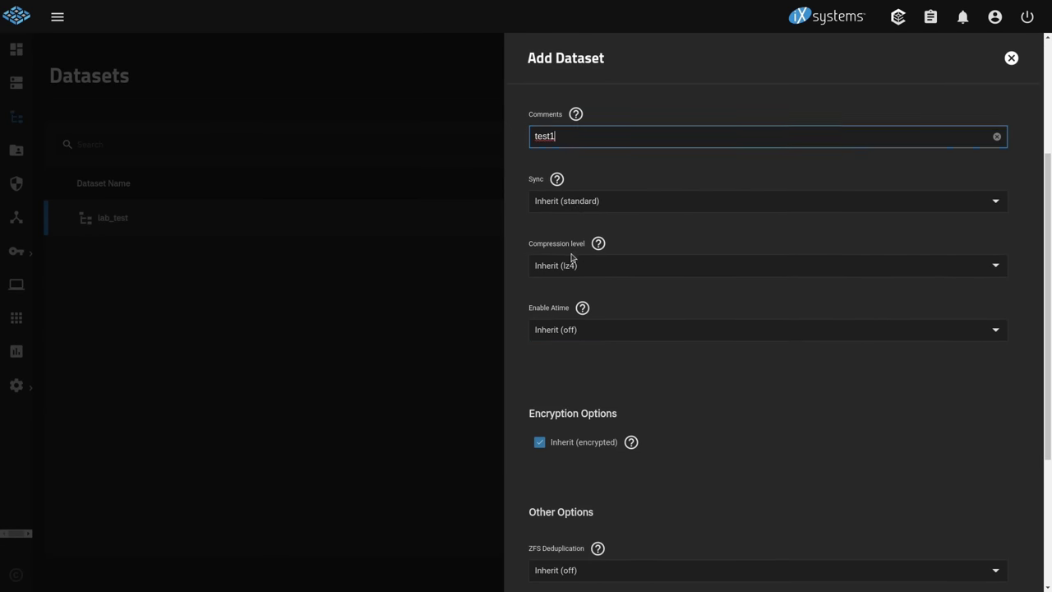
scroll(646, 321, down, 1)
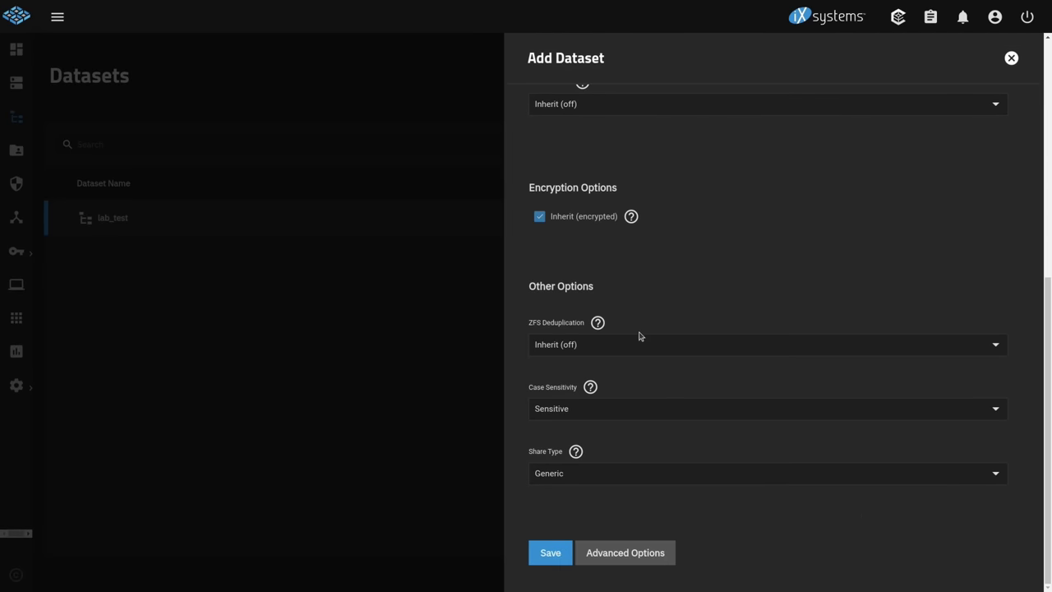
click(543, 561)
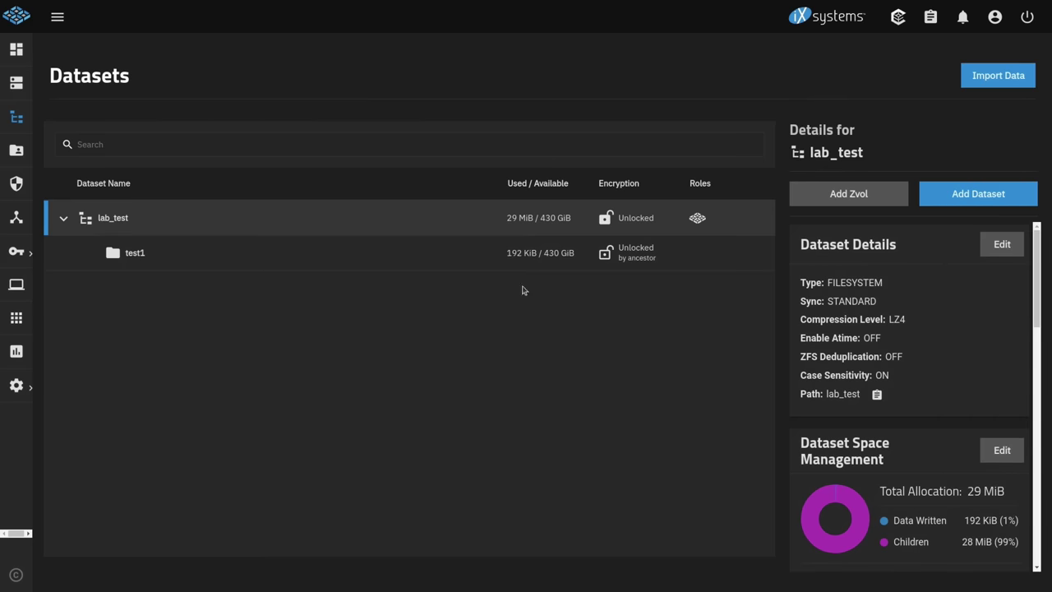
Step: Compare test1's and lab_test's details and highlight test1's ZFS Encryption card
click(179, 256)
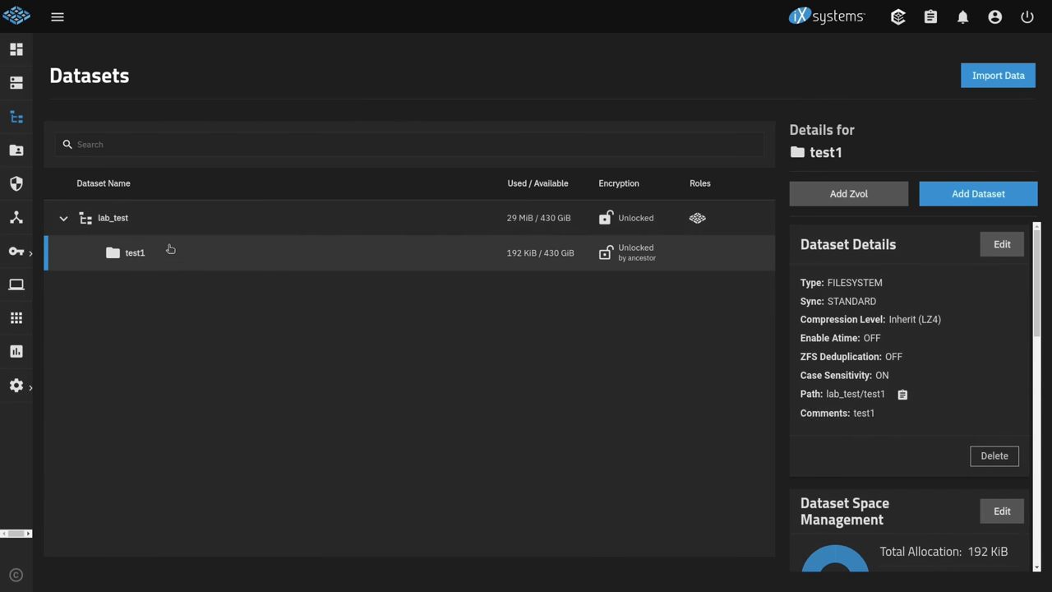
click(183, 230)
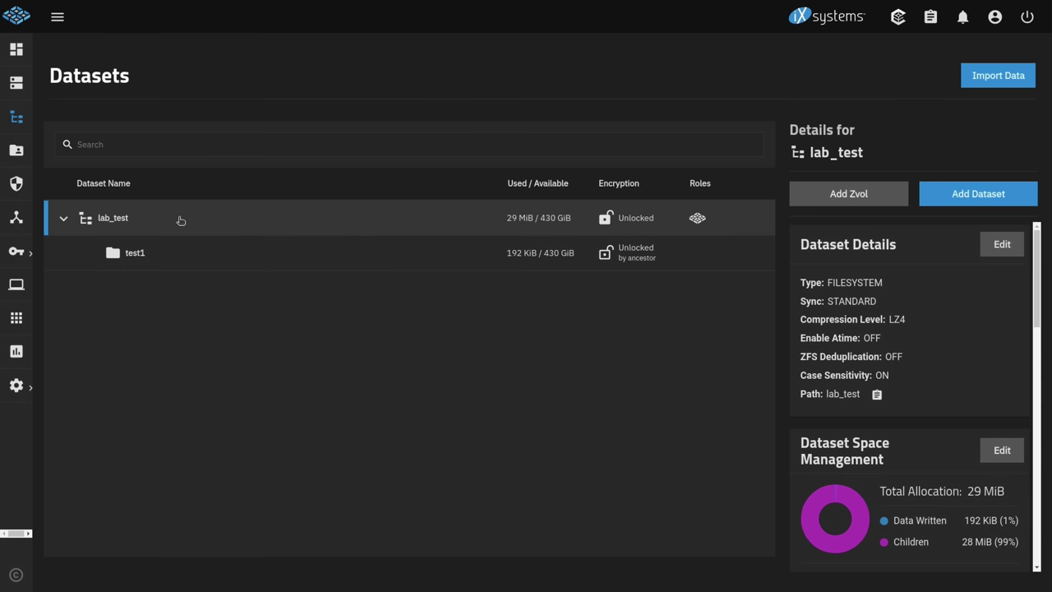
click(220, 250)
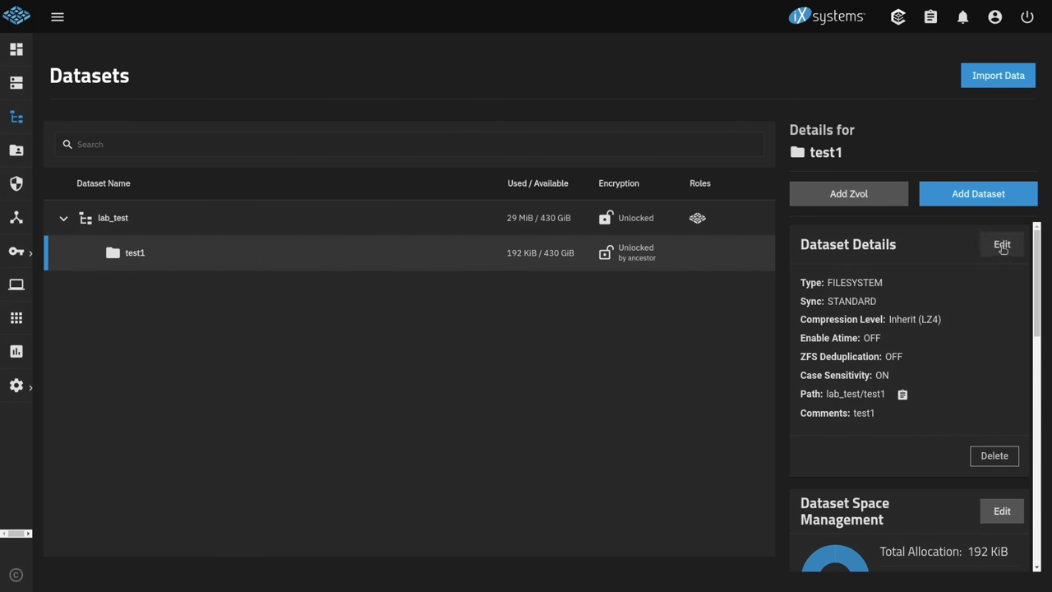
scroll(962, 273, down, 4)
scroll(953, 278, down, 5)
scroll(953, 280, up, 4)
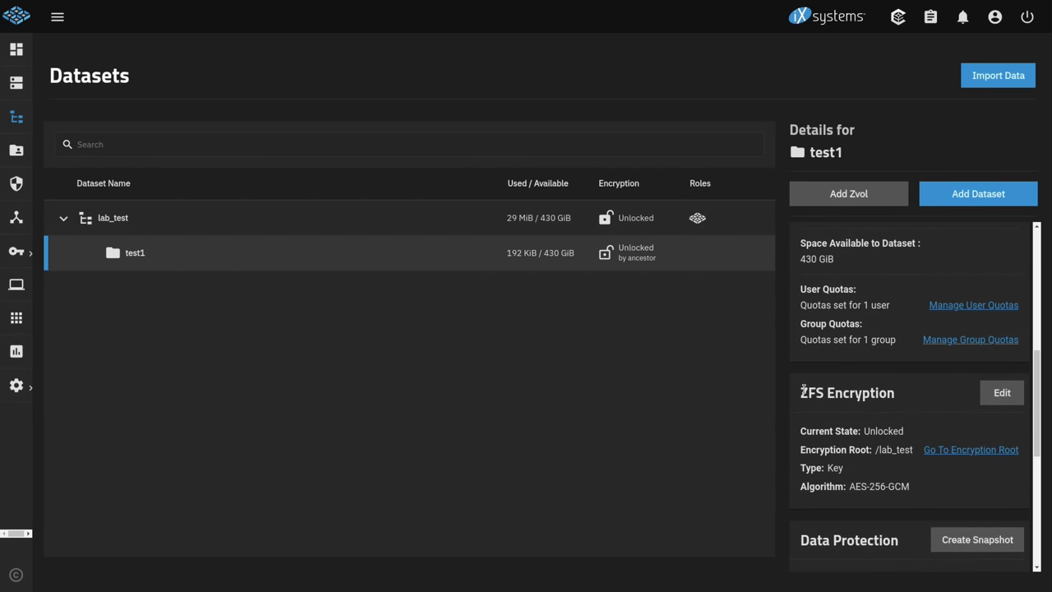
drag(797, 395, 972, 397)
Step: Uncheck Inherit for test1, have a key generated, confirm, and save
click(998, 393)
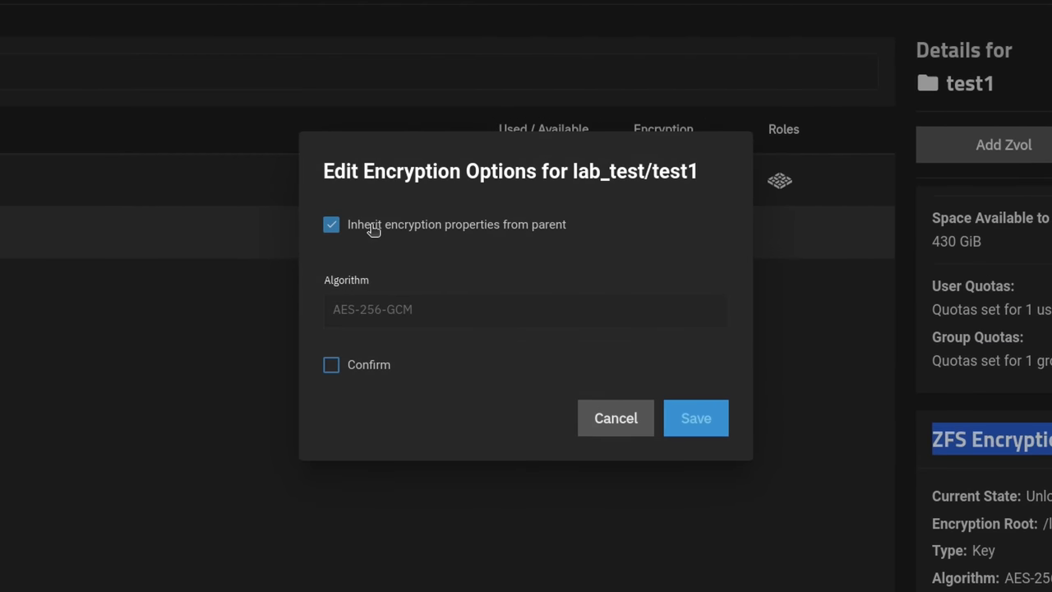
click(372, 227)
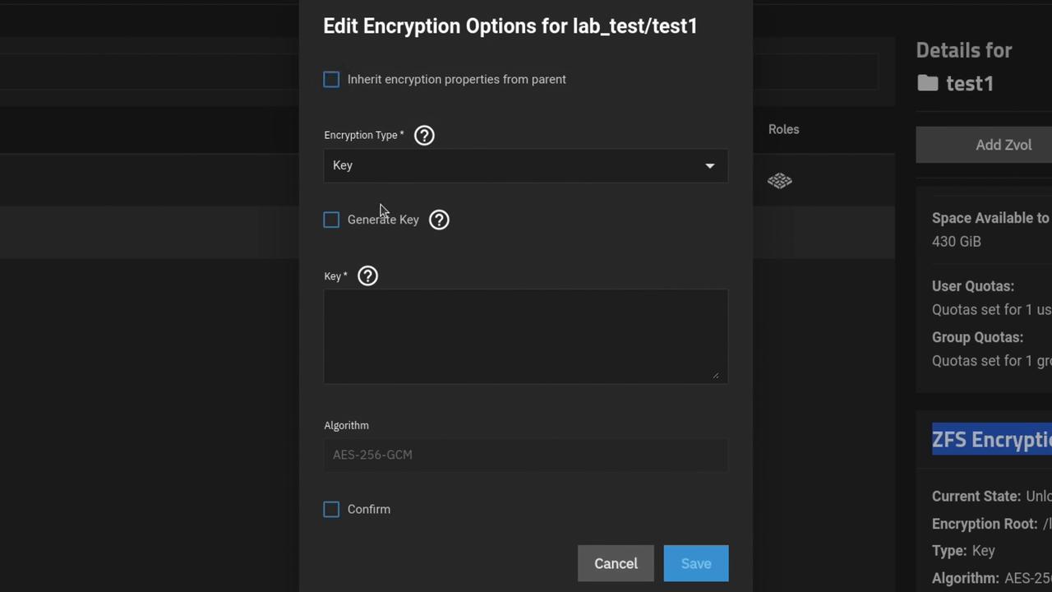
click(376, 220)
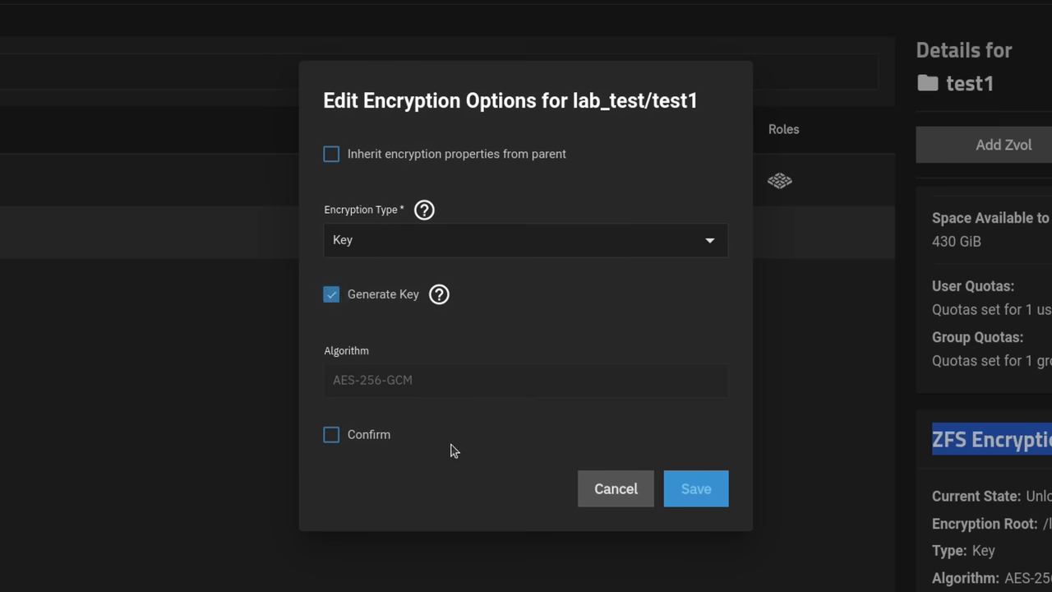
click(383, 436)
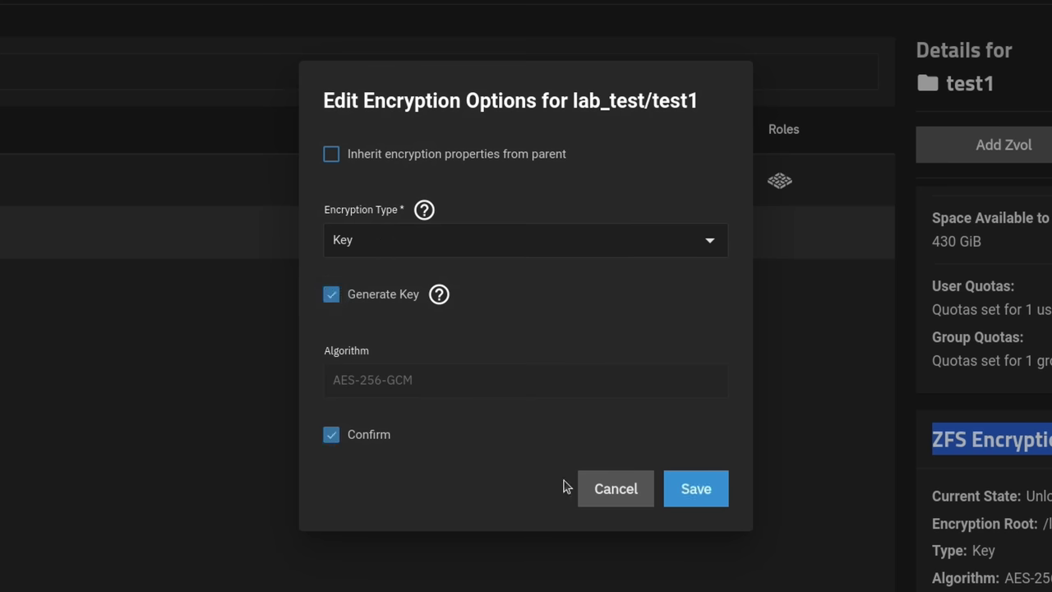
click(711, 493)
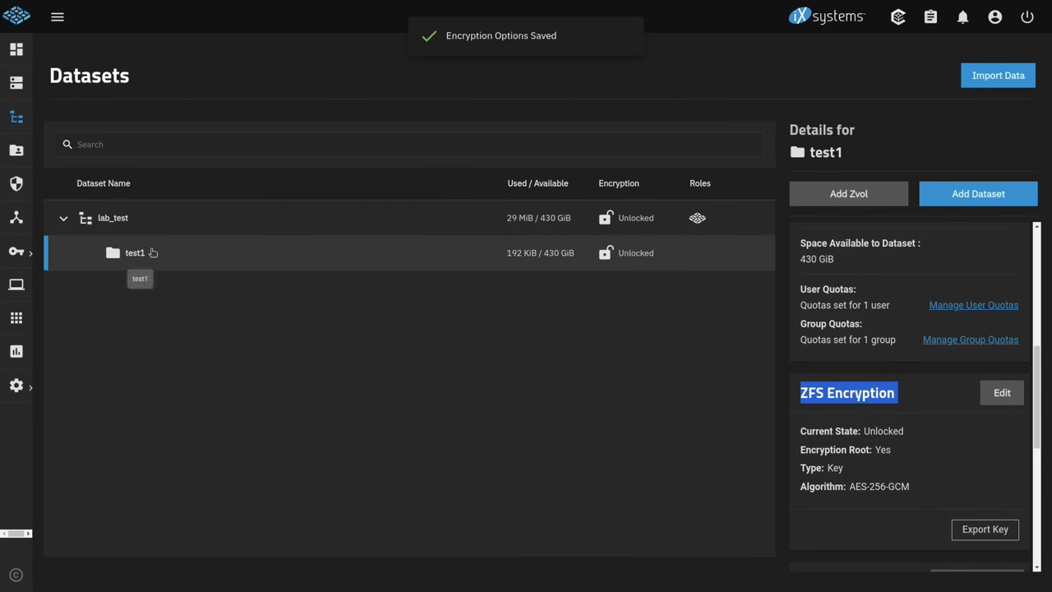
click(188, 215)
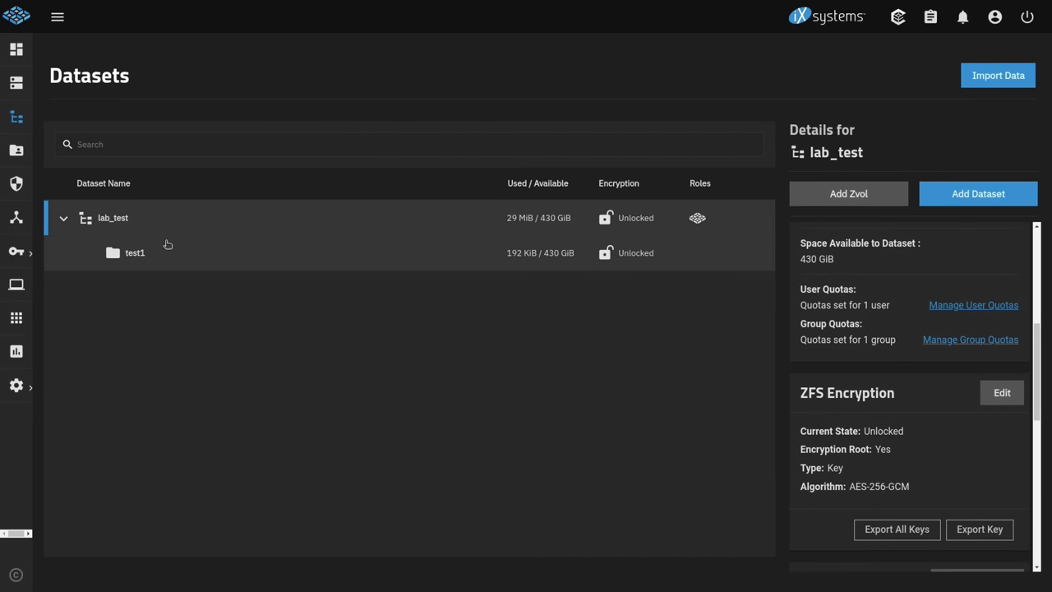
click(167, 245)
click(195, 219)
click(197, 254)
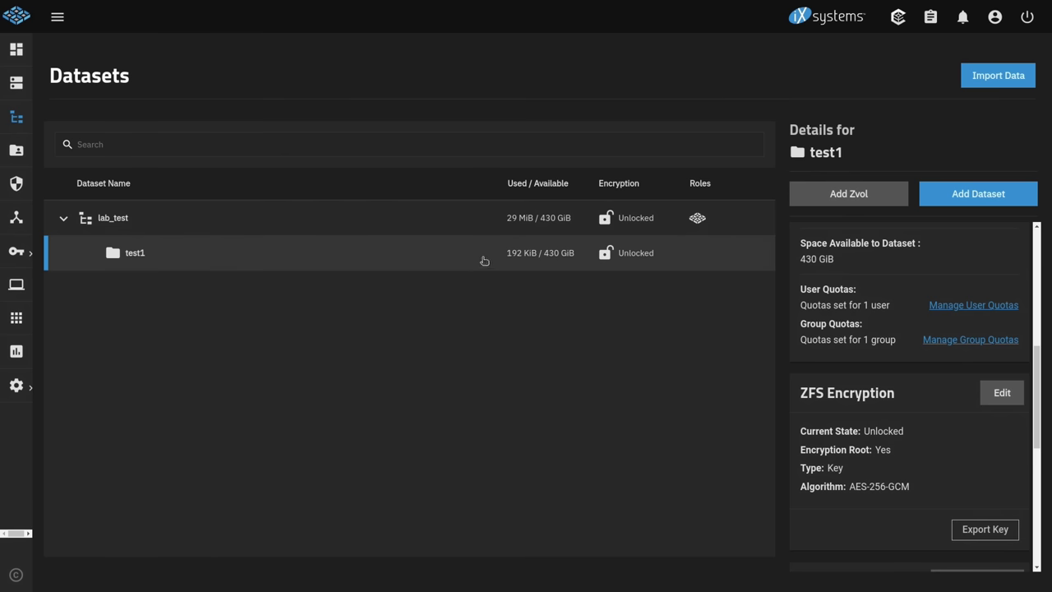
click(415, 217)
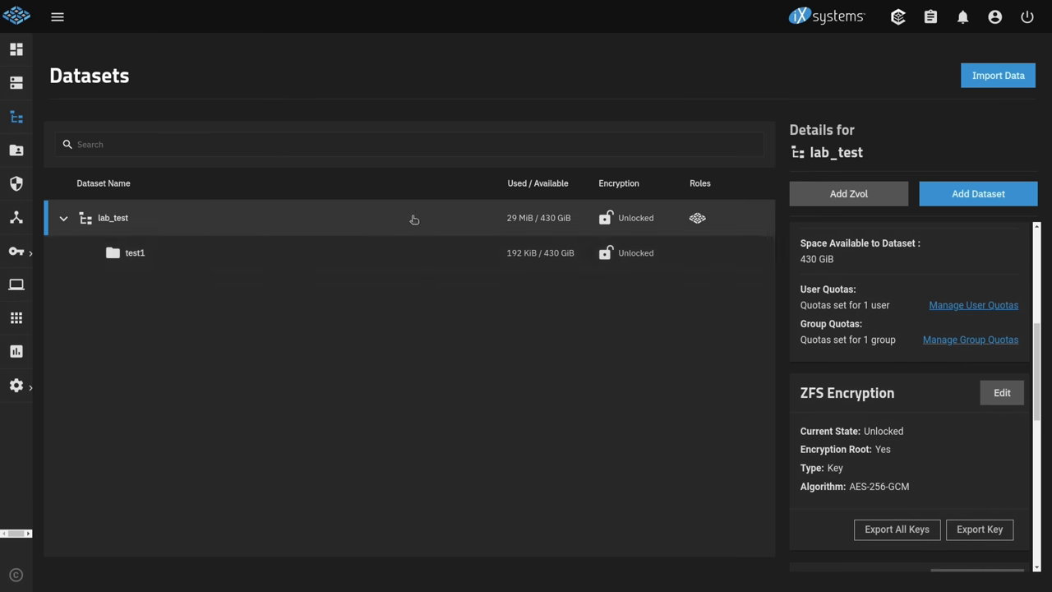
click(196, 258)
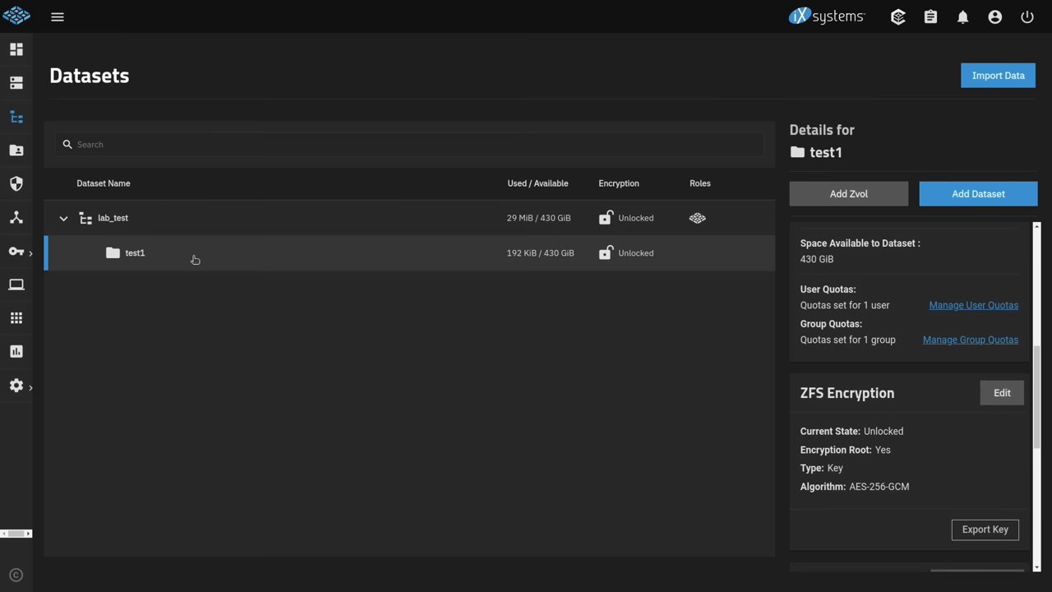
click(281, 226)
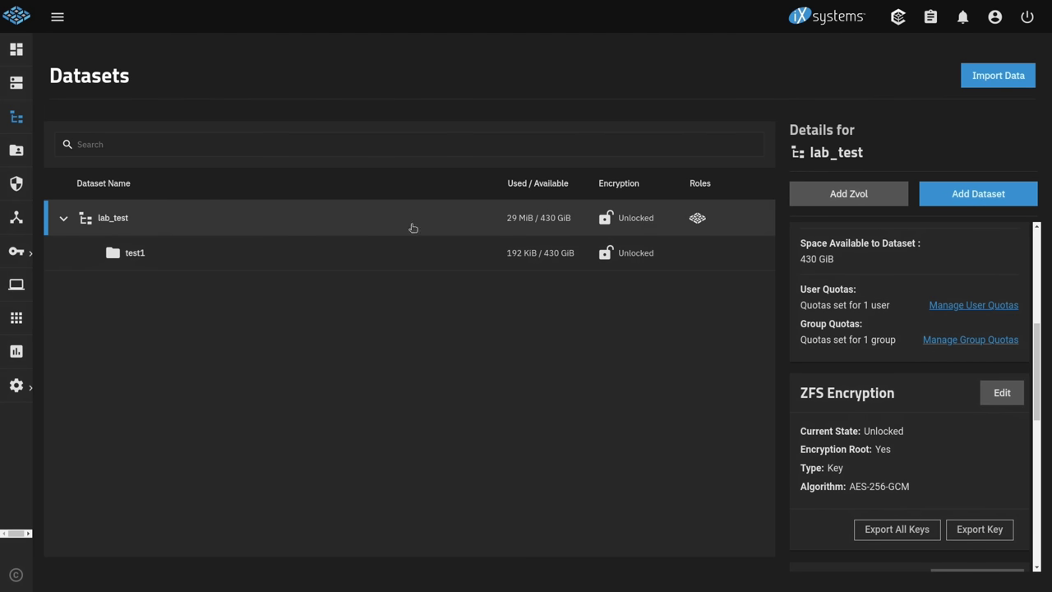
Step: Add dataset test2 under lab_test with comment 'test', save it, and view its details
click(937, 201)
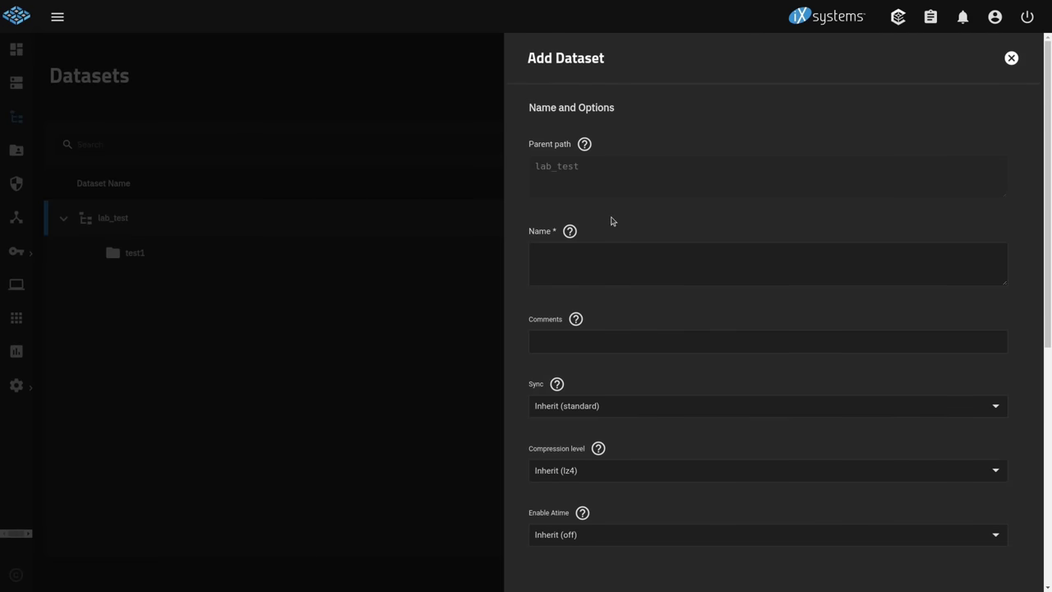
click(591, 252)
text(test2)
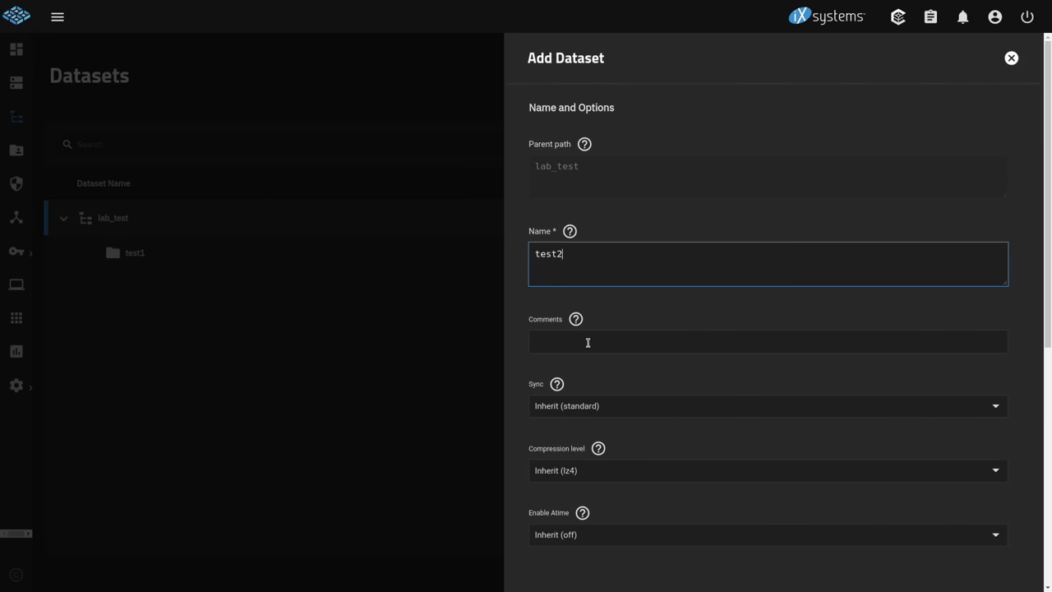
click(587, 344)
text(test)
scroll(588, 362, down, 6)
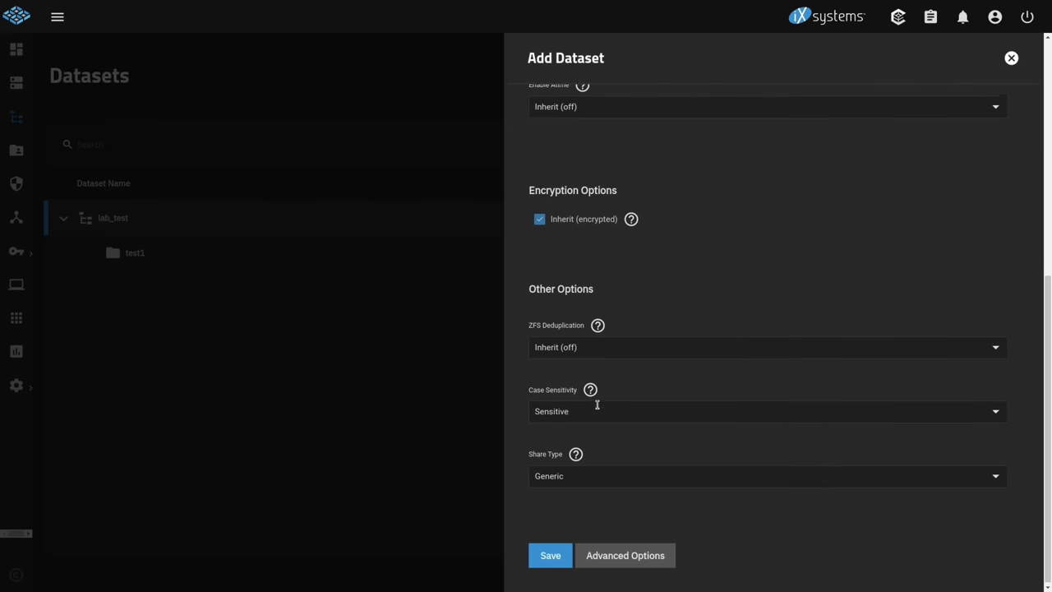
scroll(595, 353, up, 3)
scroll(599, 347, down, 4)
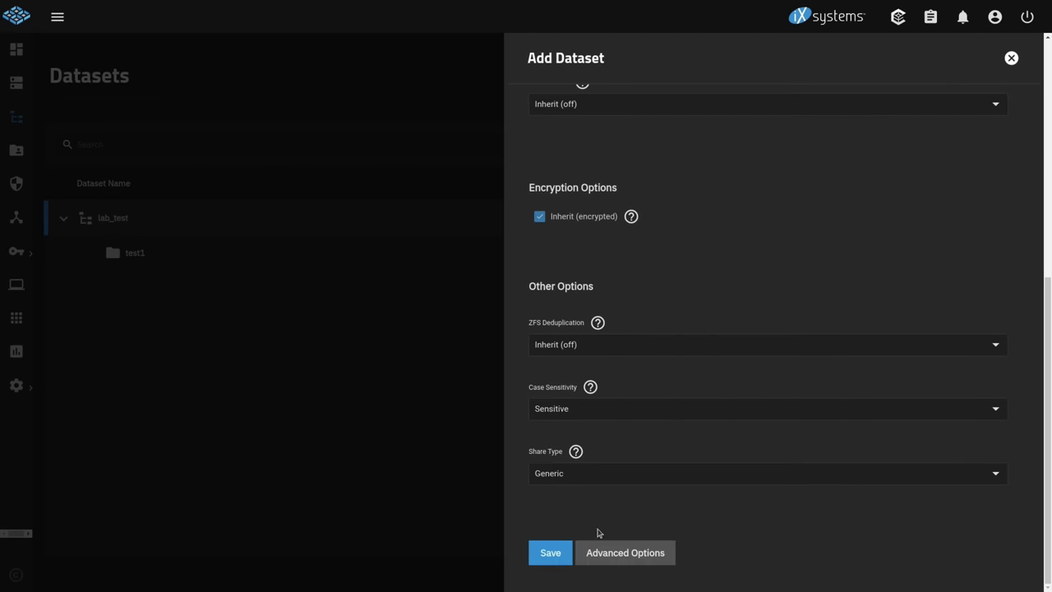
click(547, 553)
click(196, 293)
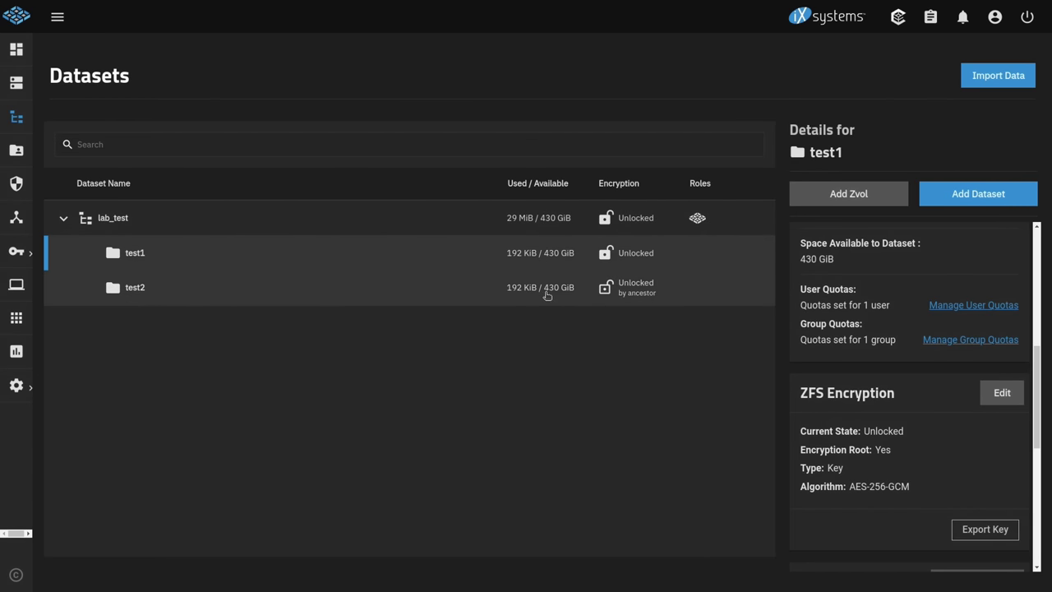
Step: Compare test2's inherited encryption with test1's, then export and download all lab_test keys
click(497, 294)
click(171, 266)
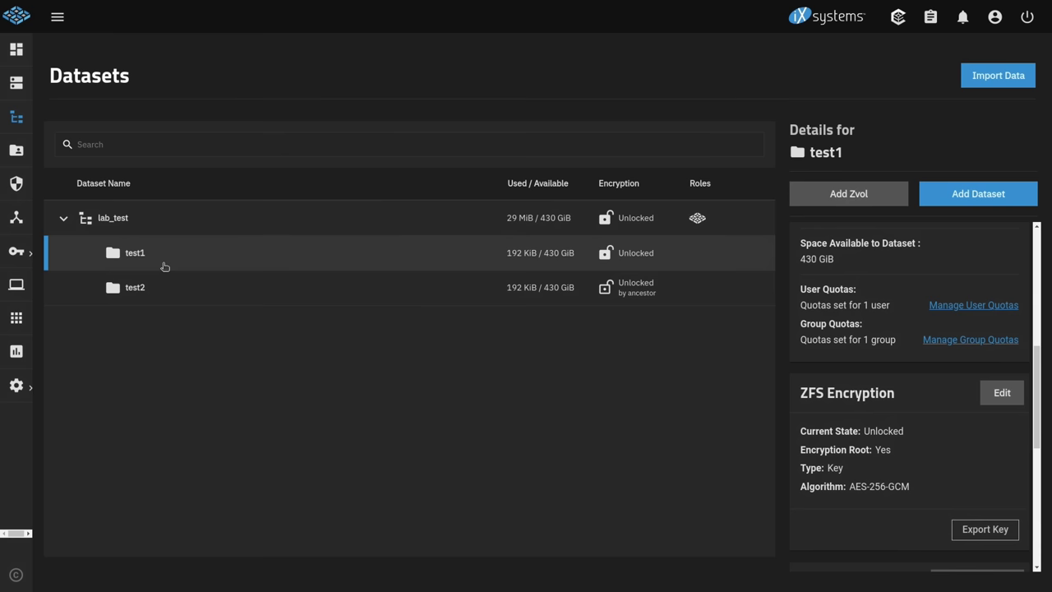
click(161, 296)
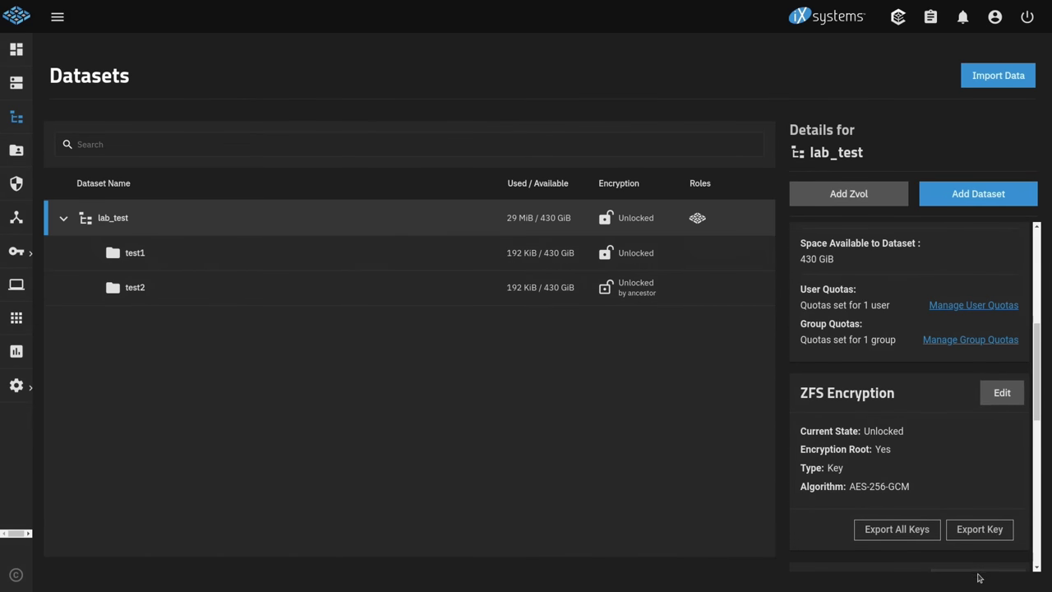
click(914, 534)
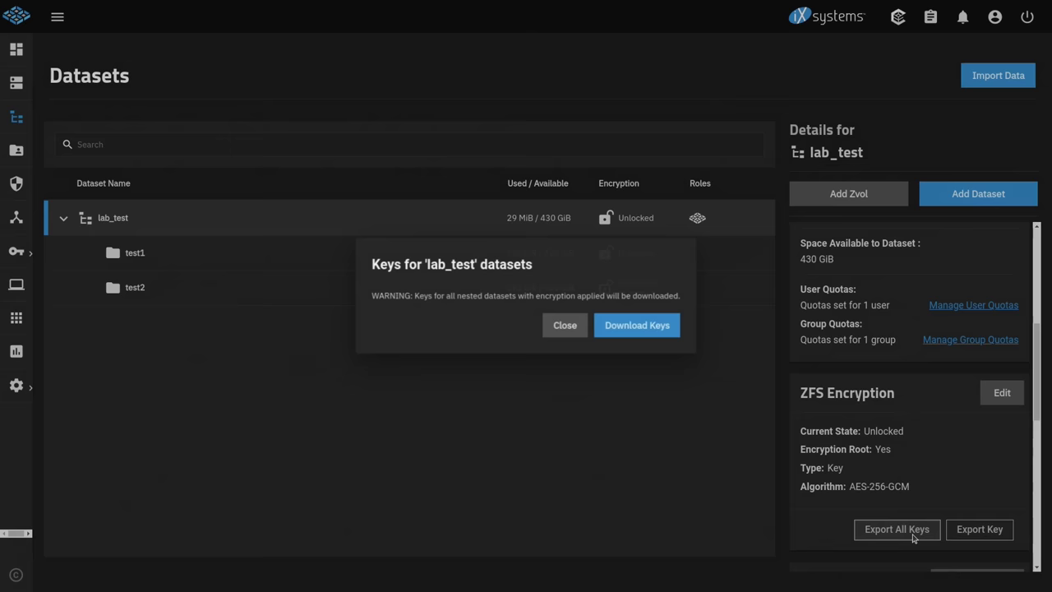
click(656, 335)
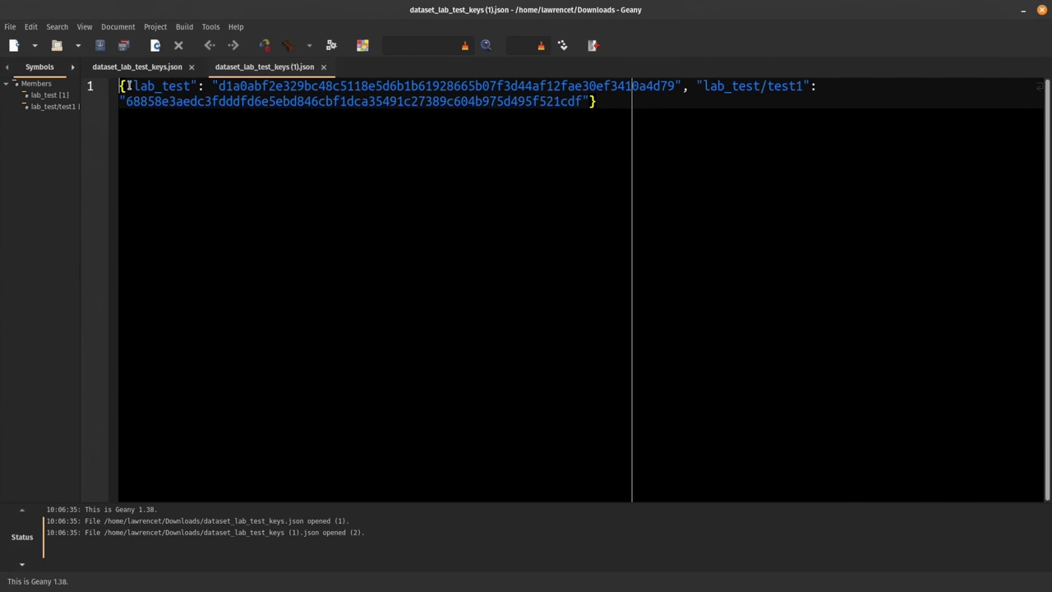
Step: Highlight the lab_test and lab_test/test1 entry names and their hex key values
drag(133, 85, 199, 85)
drag(687, 85, 806, 82)
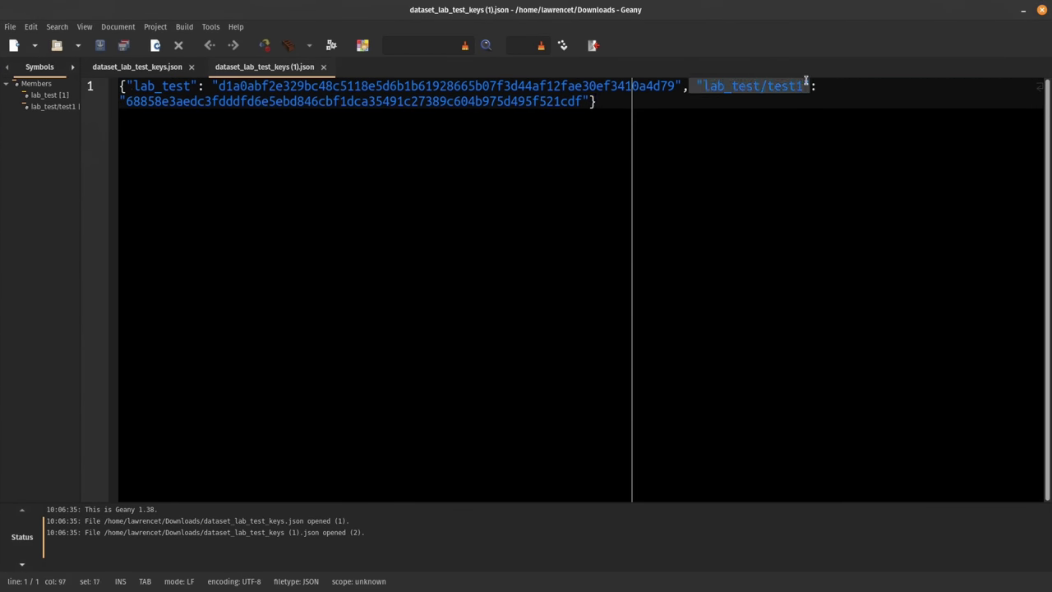
double_click(195, 104)
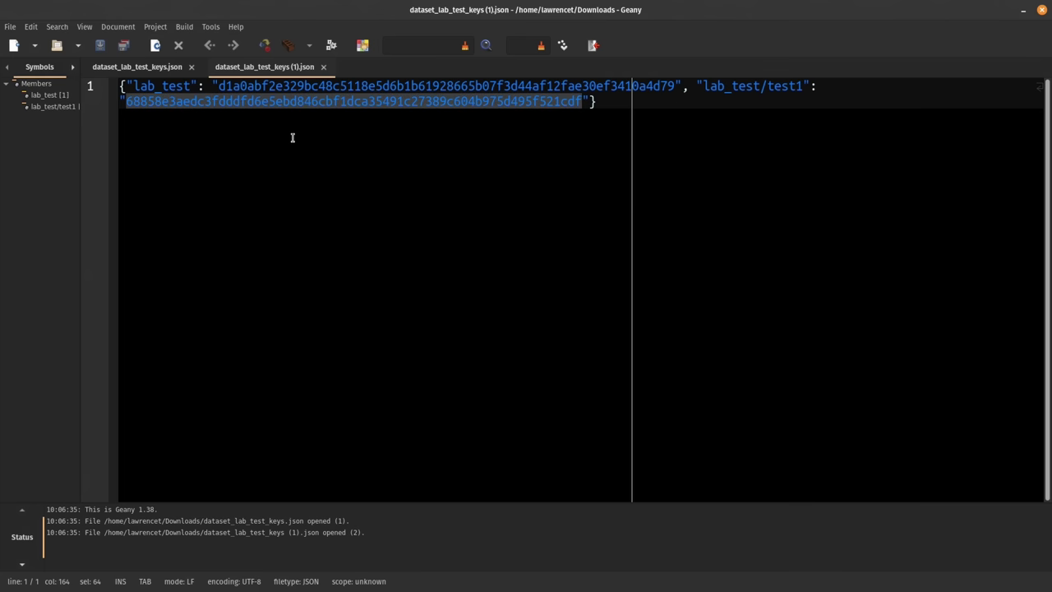
click(292, 137)
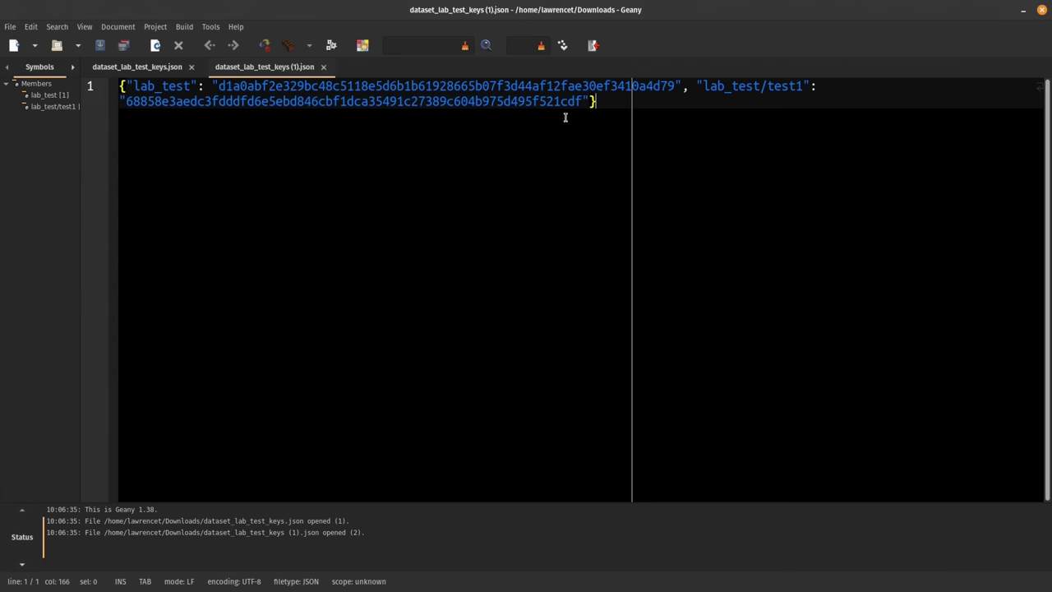
drag(582, 101, 126, 102)
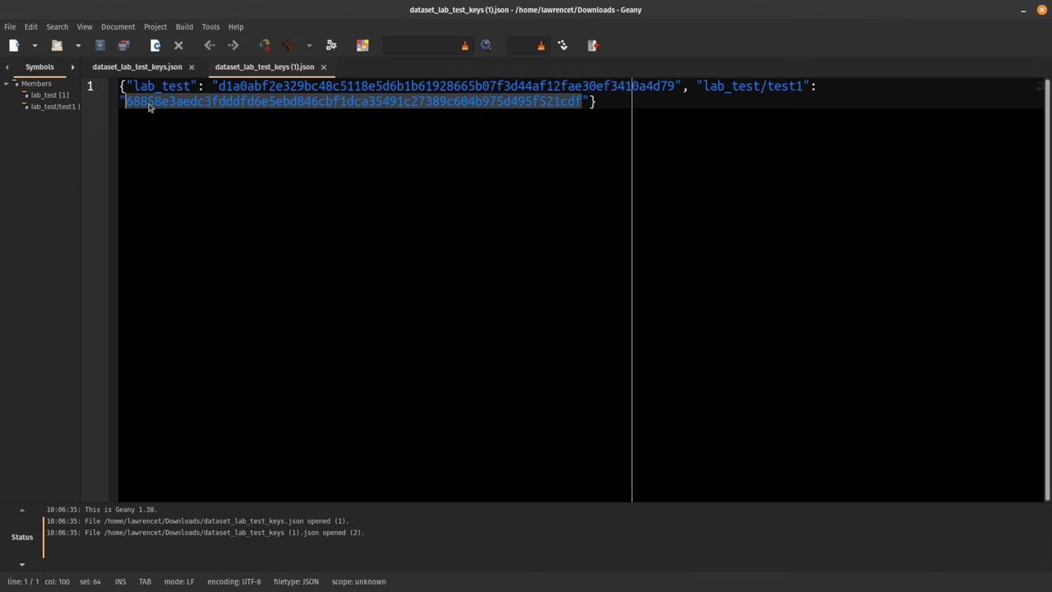
drag(217, 86, 672, 86)
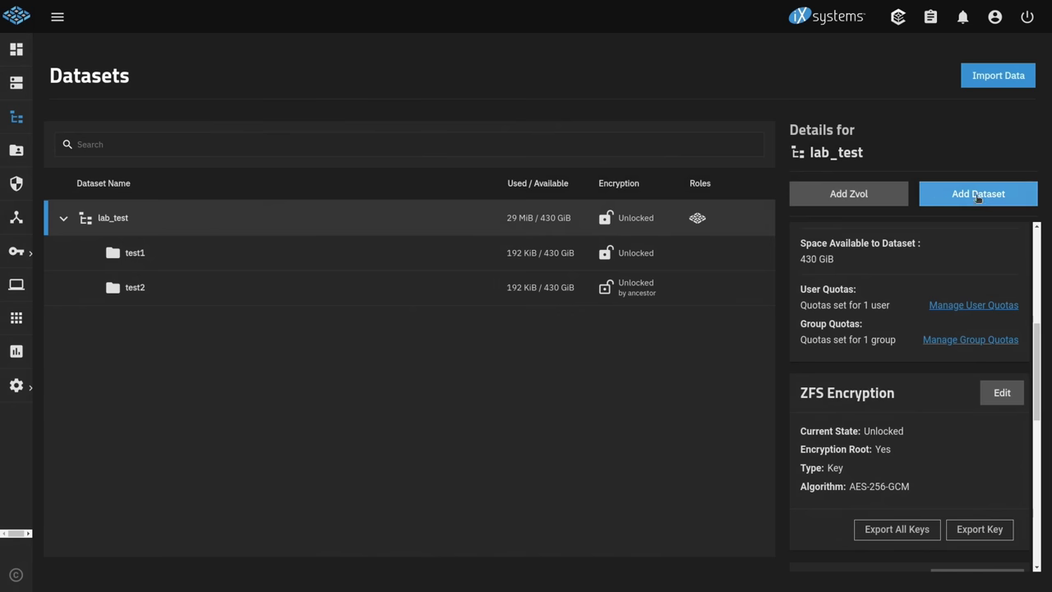
Step: Create the dataset 'No encryption' under lab_test with encryption inheritance and encryption both off, accepting the warning
click(977, 194)
click(601, 264)
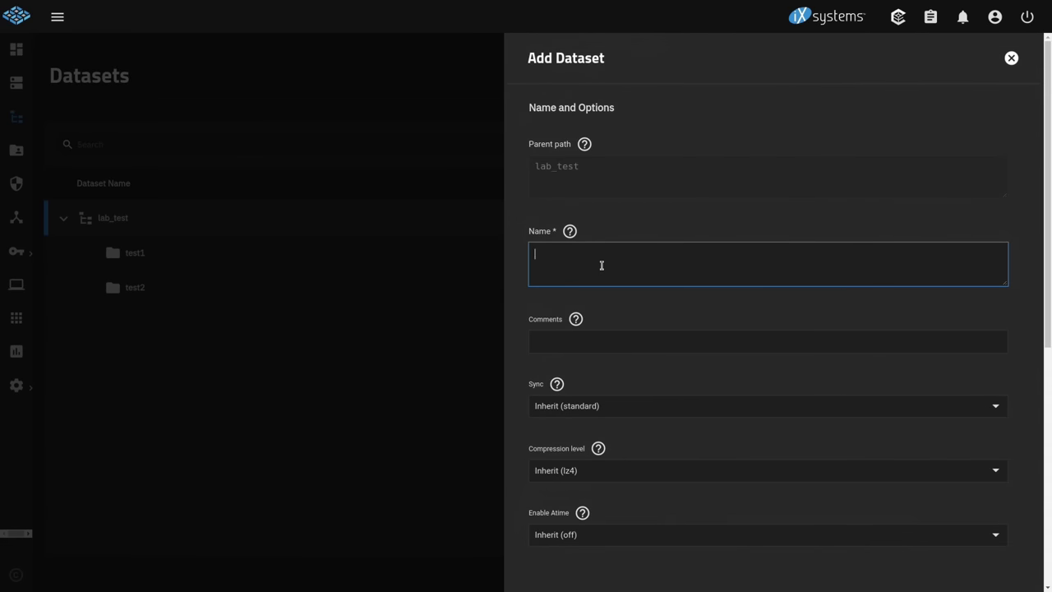
text(No encryption)
scroll(603, 265, down, 5)
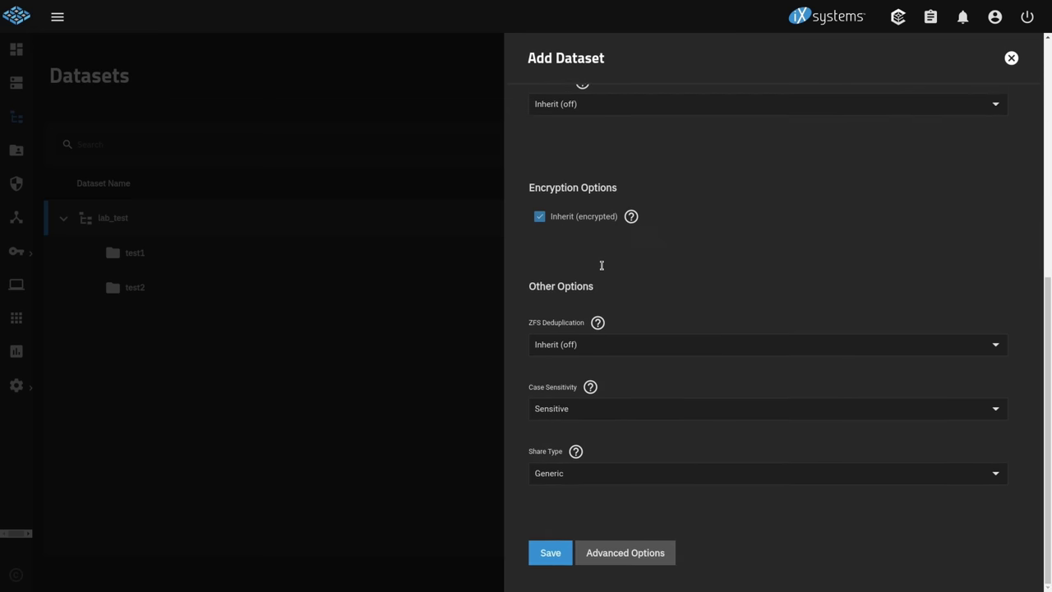
click(591, 245)
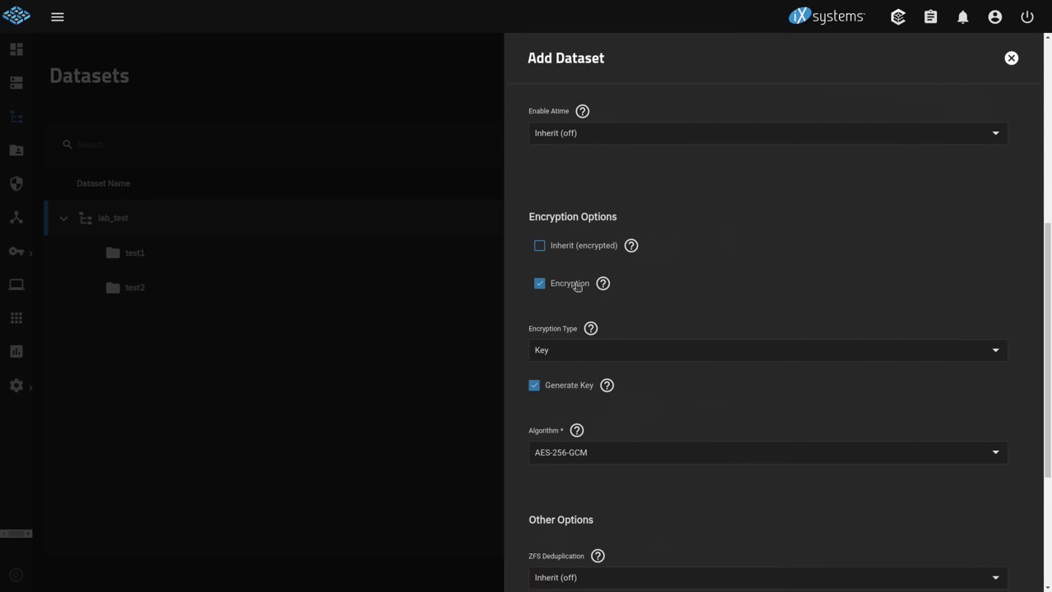
click(578, 285)
click(344, 332)
click(712, 329)
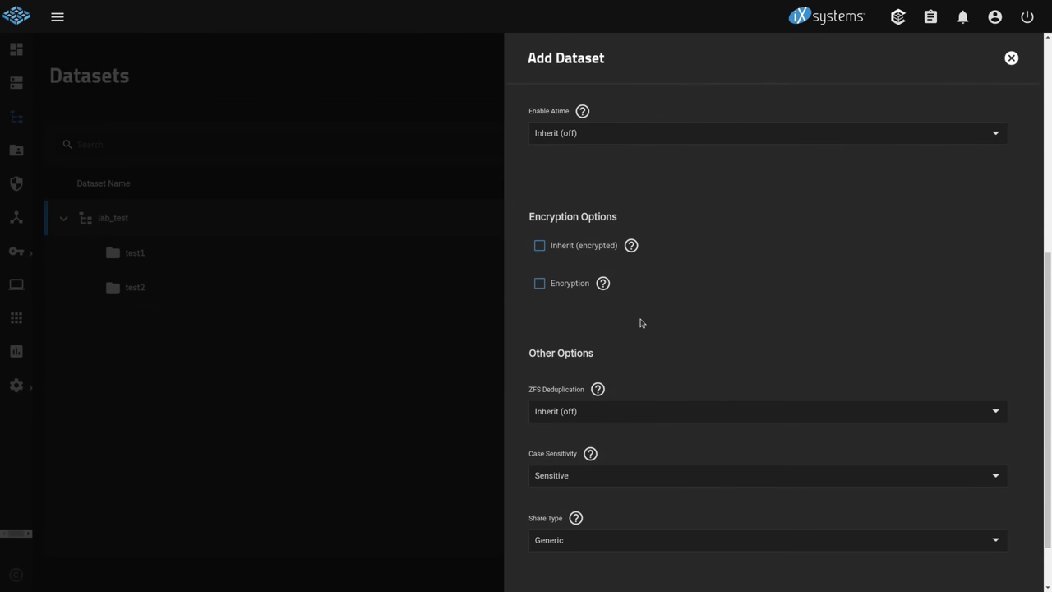
scroll(641, 323, down, 1)
click(547, 559)
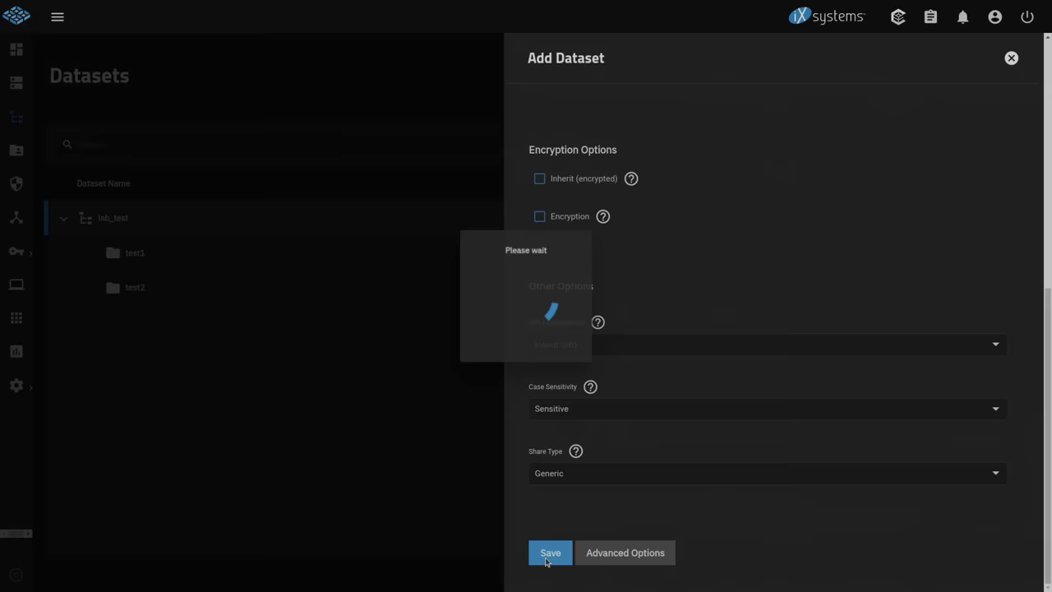
click(244, 256)
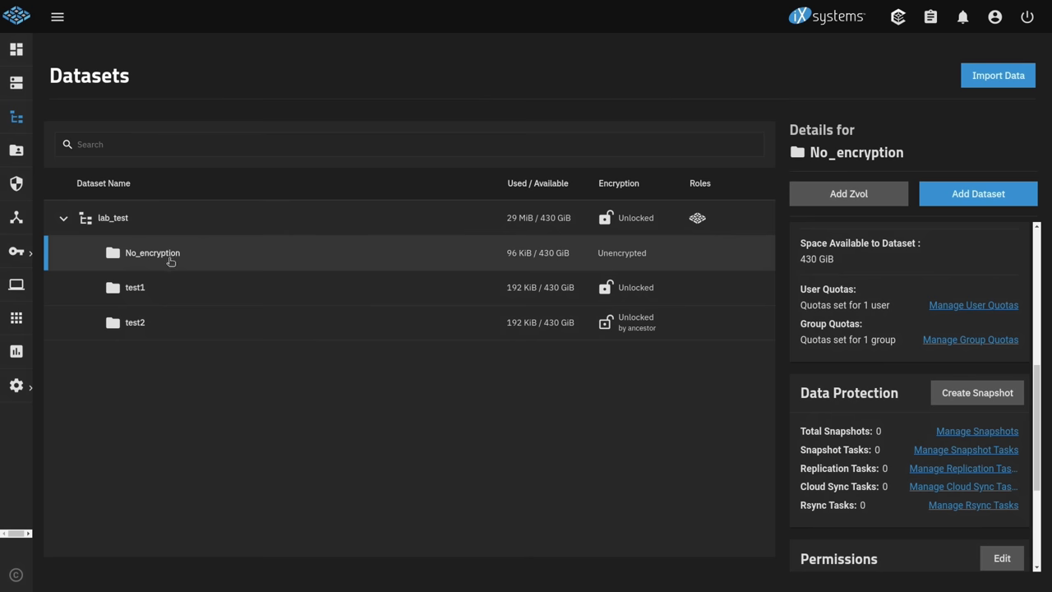
click(198, 212)
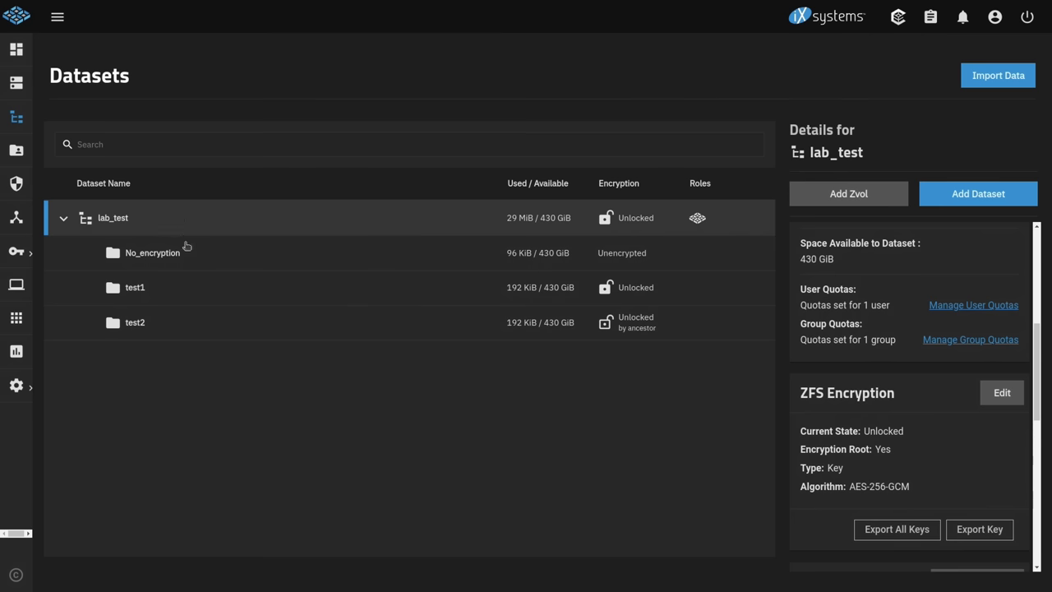
click(189, 259)
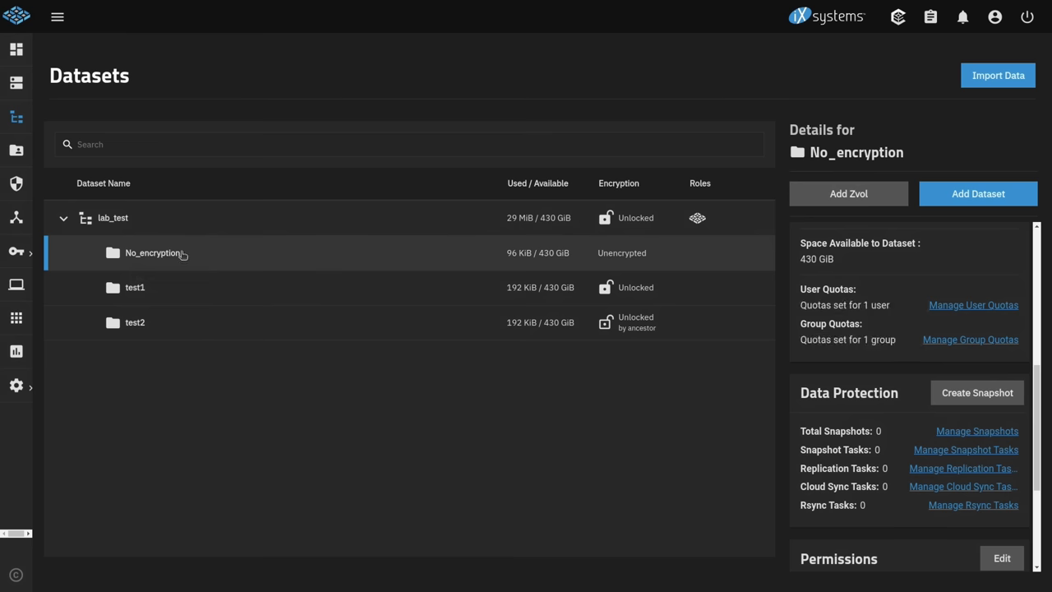
click(180, 230)
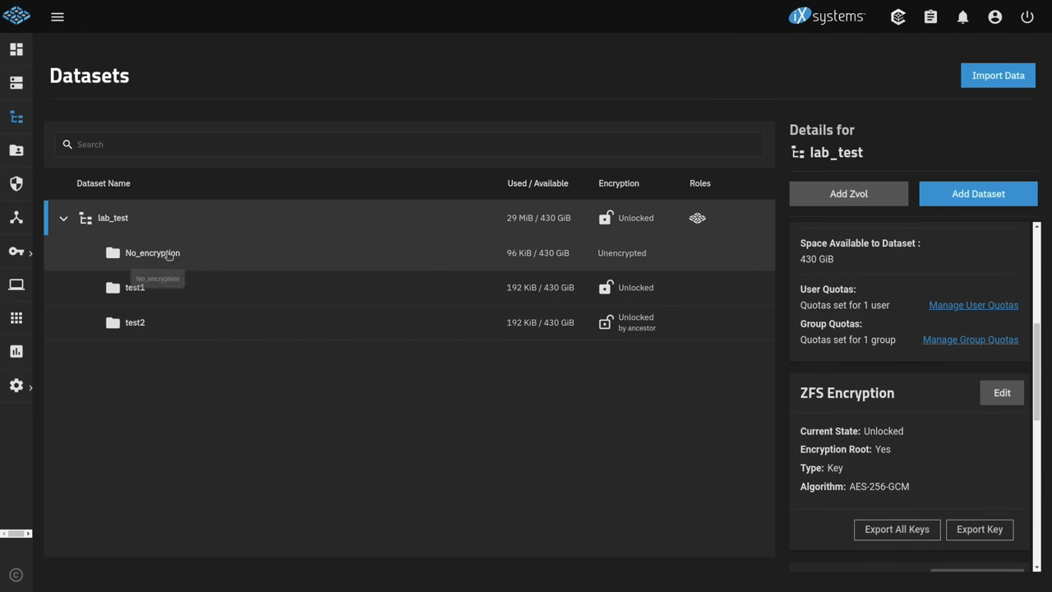
click(168, 255)
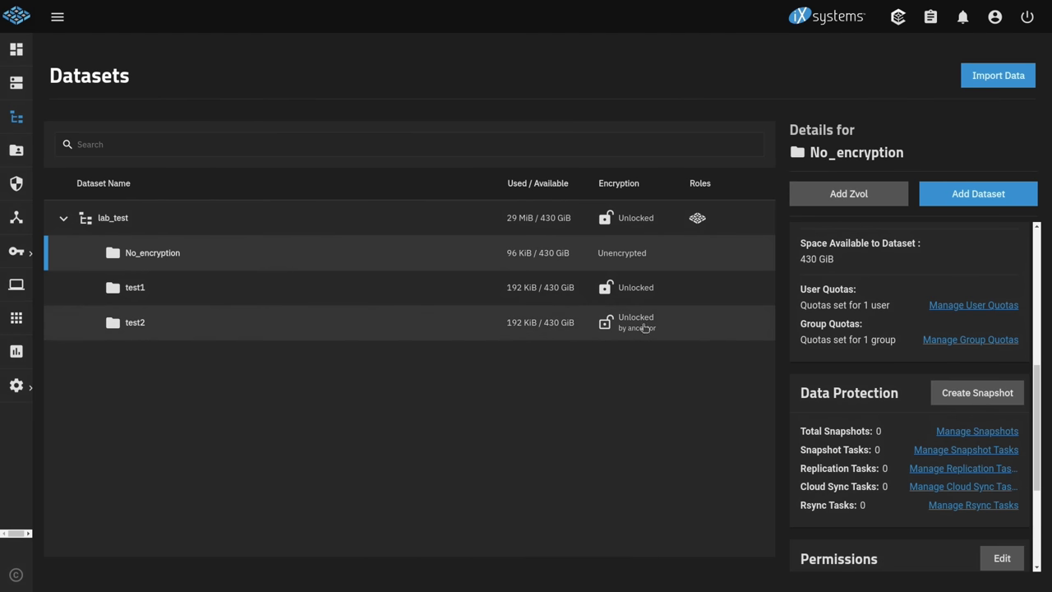
scroll(945, 359, down, 3)
scroll(941, 363, up, 6)
scroll(935, 369, up, 1)
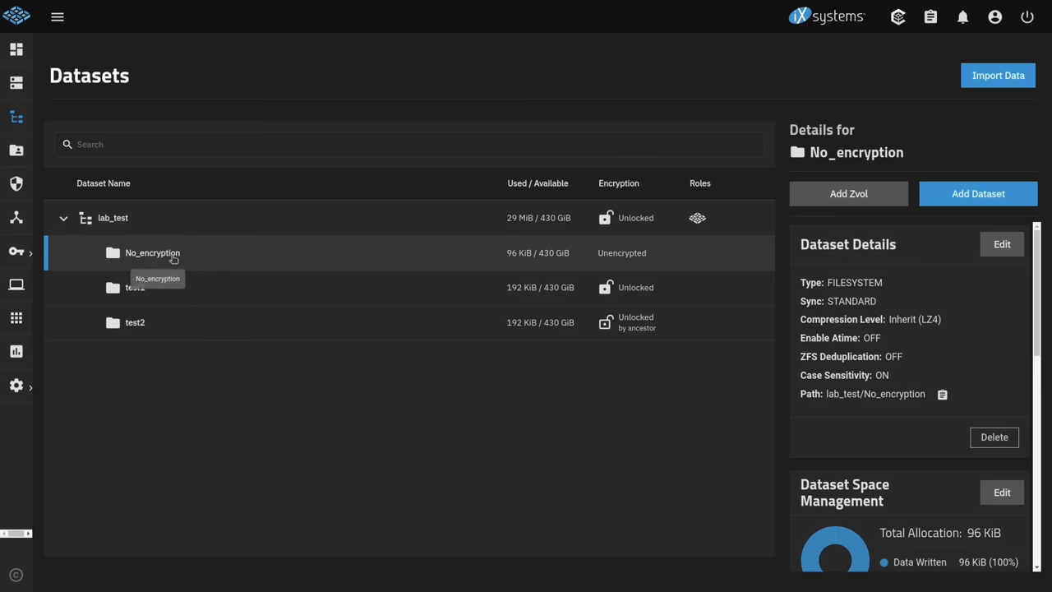
Step: Create dataset 'test3' under No_encryption with its own generated-key encryption instead of inheriting
click(966, 197)
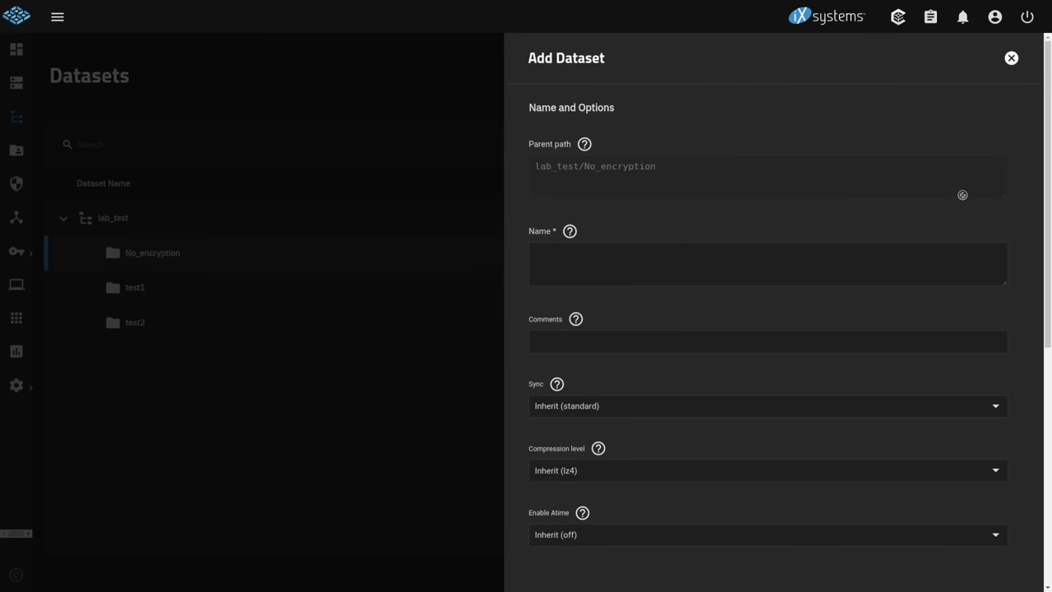
click(661, 268)
text(test3)
scroll(650, 274, down, 4)
click(573, 362)
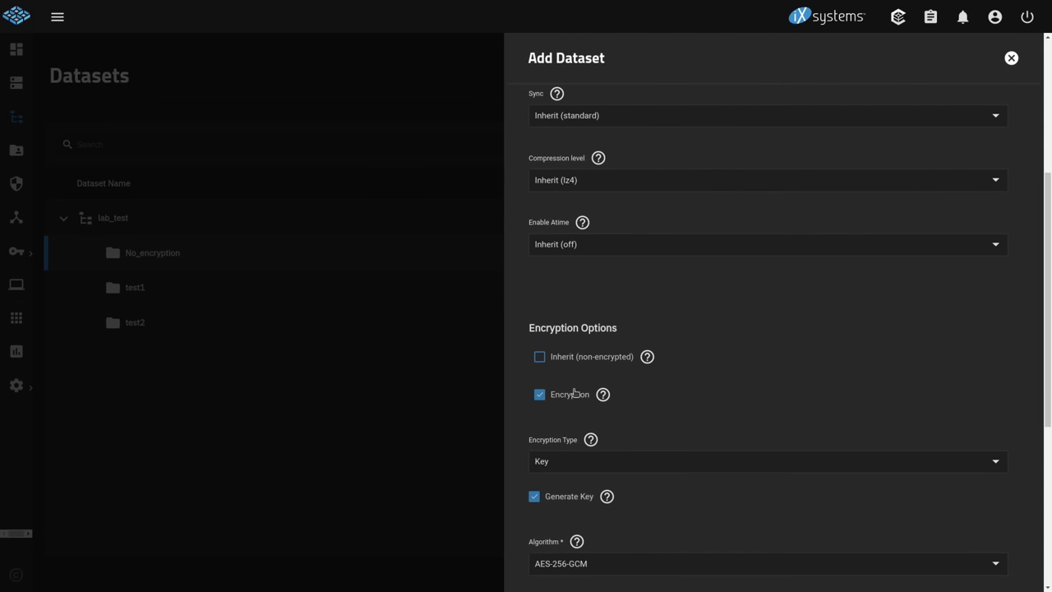
scroll(574, 398, down, 2)
scroll(577, 401, down, 2)
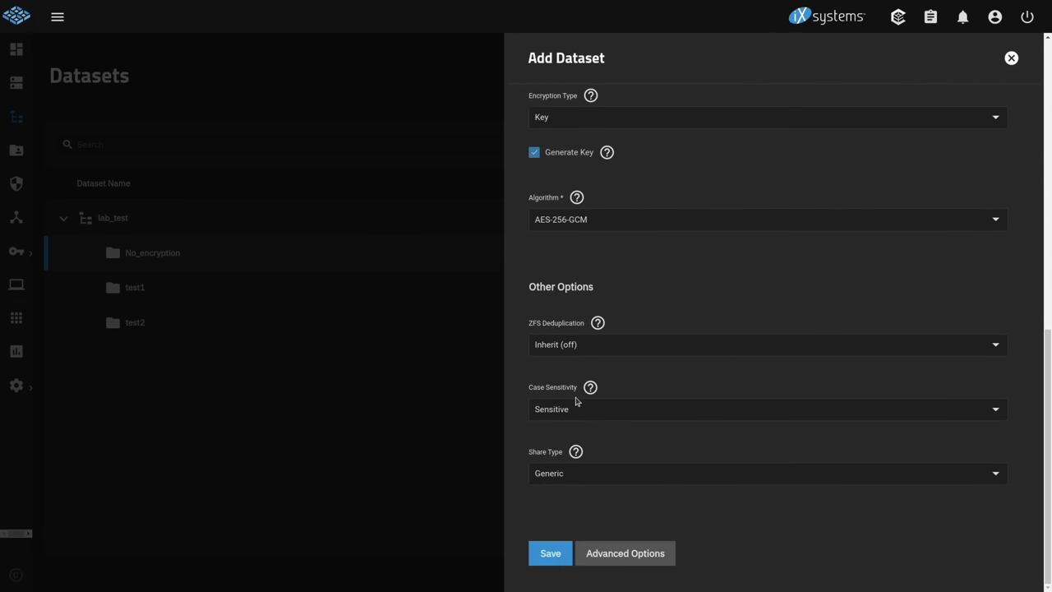
click(551, 557)
click(157, 294)
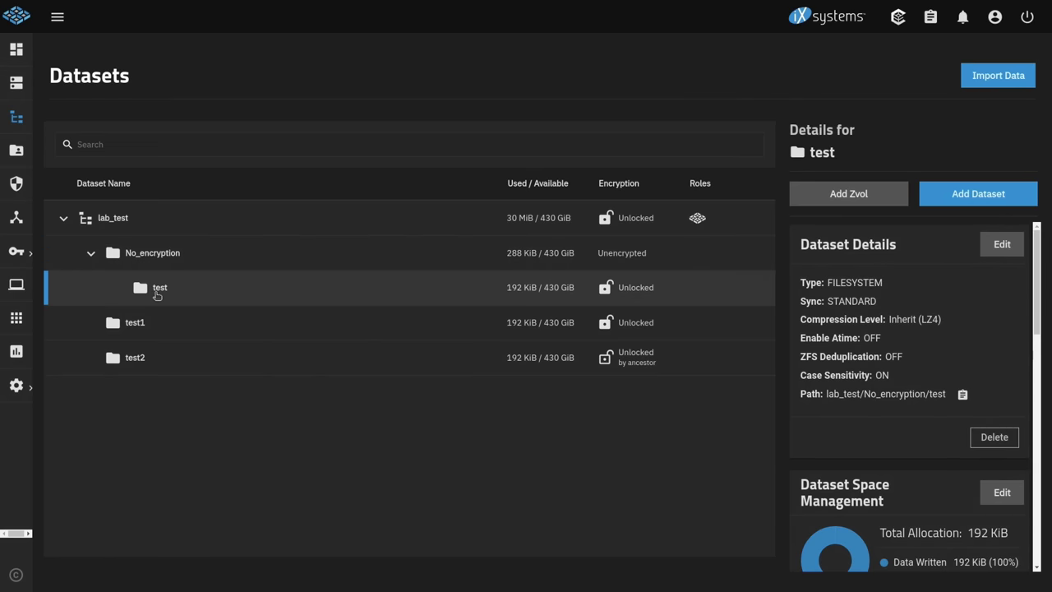
click(513, 258)
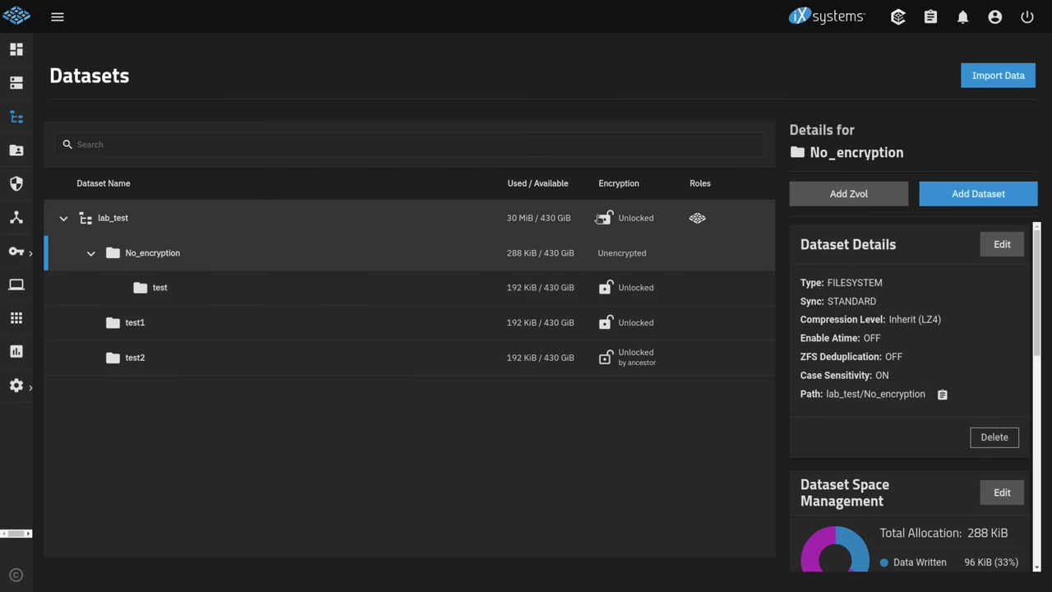
click(539, 298)
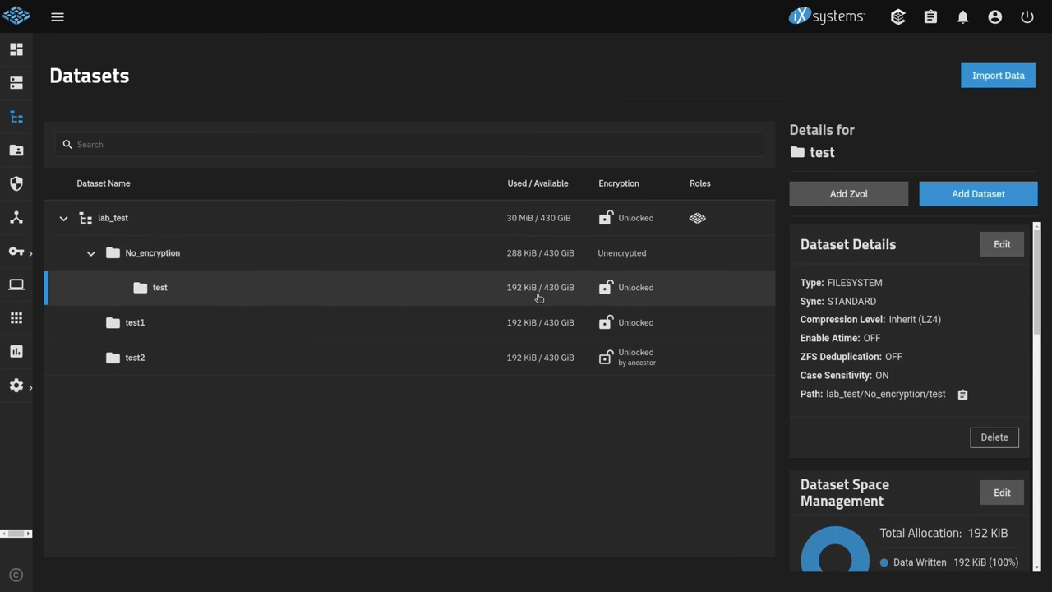